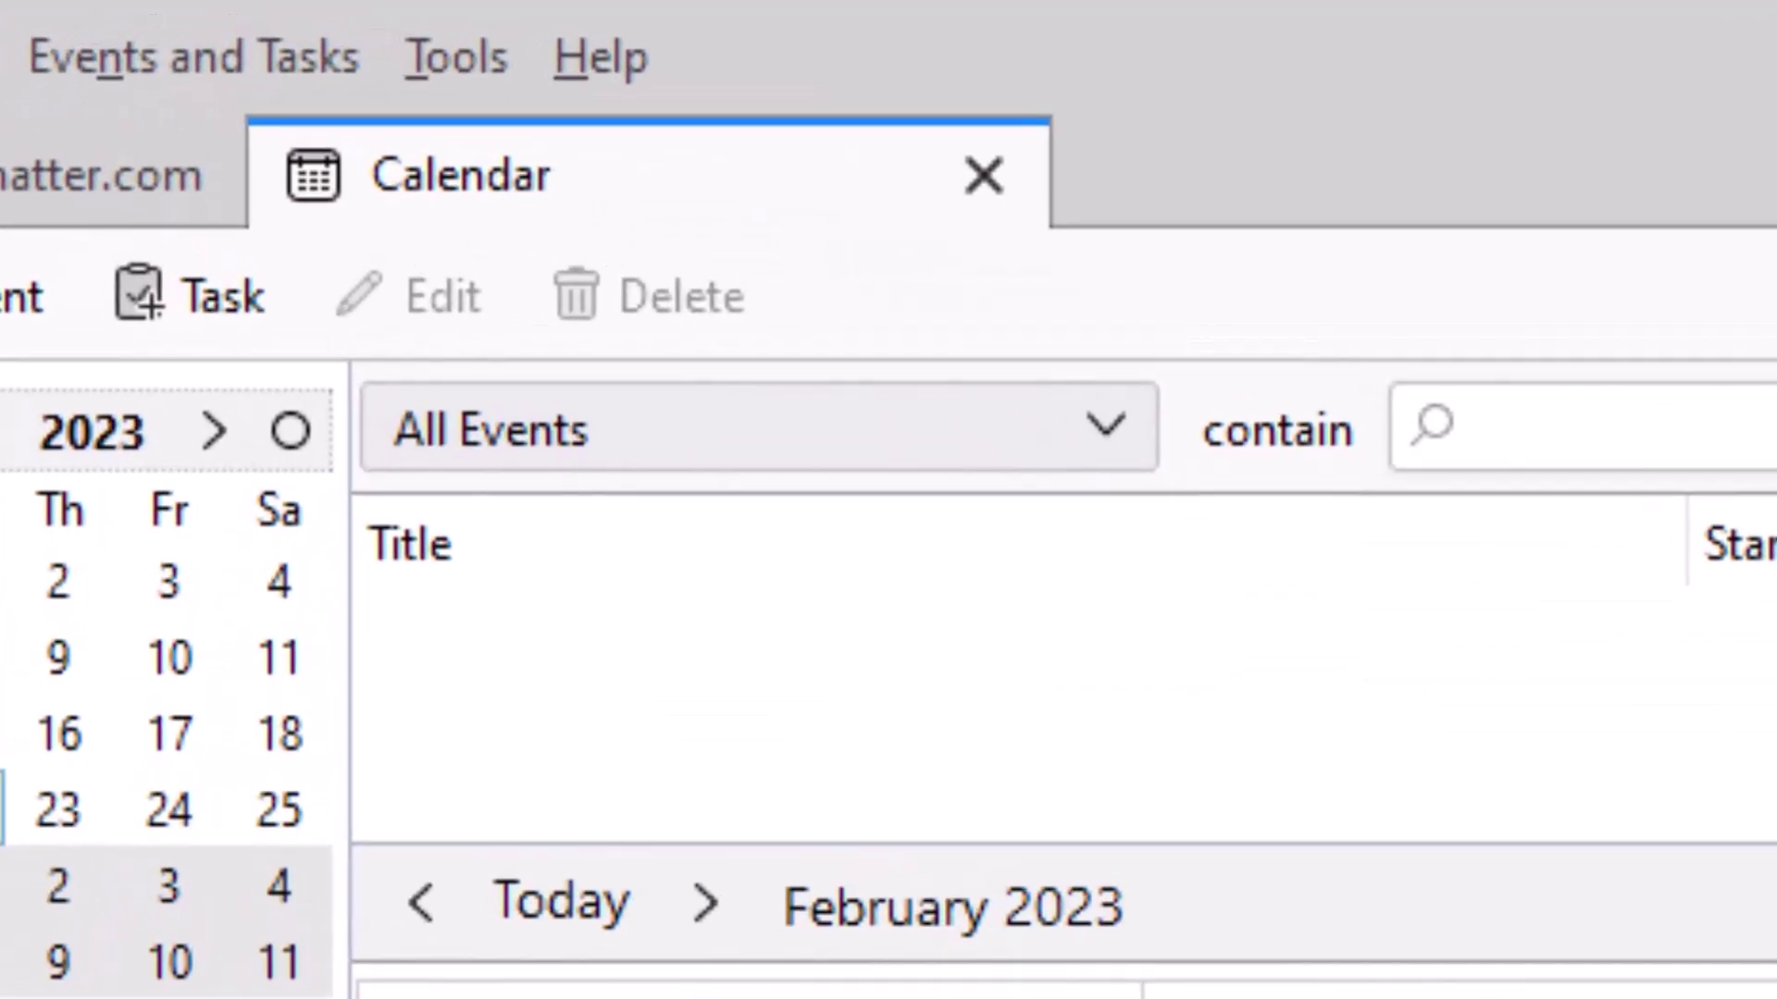
Open the Tools menu from Thunderbird's Calendar view
click(456, 56)
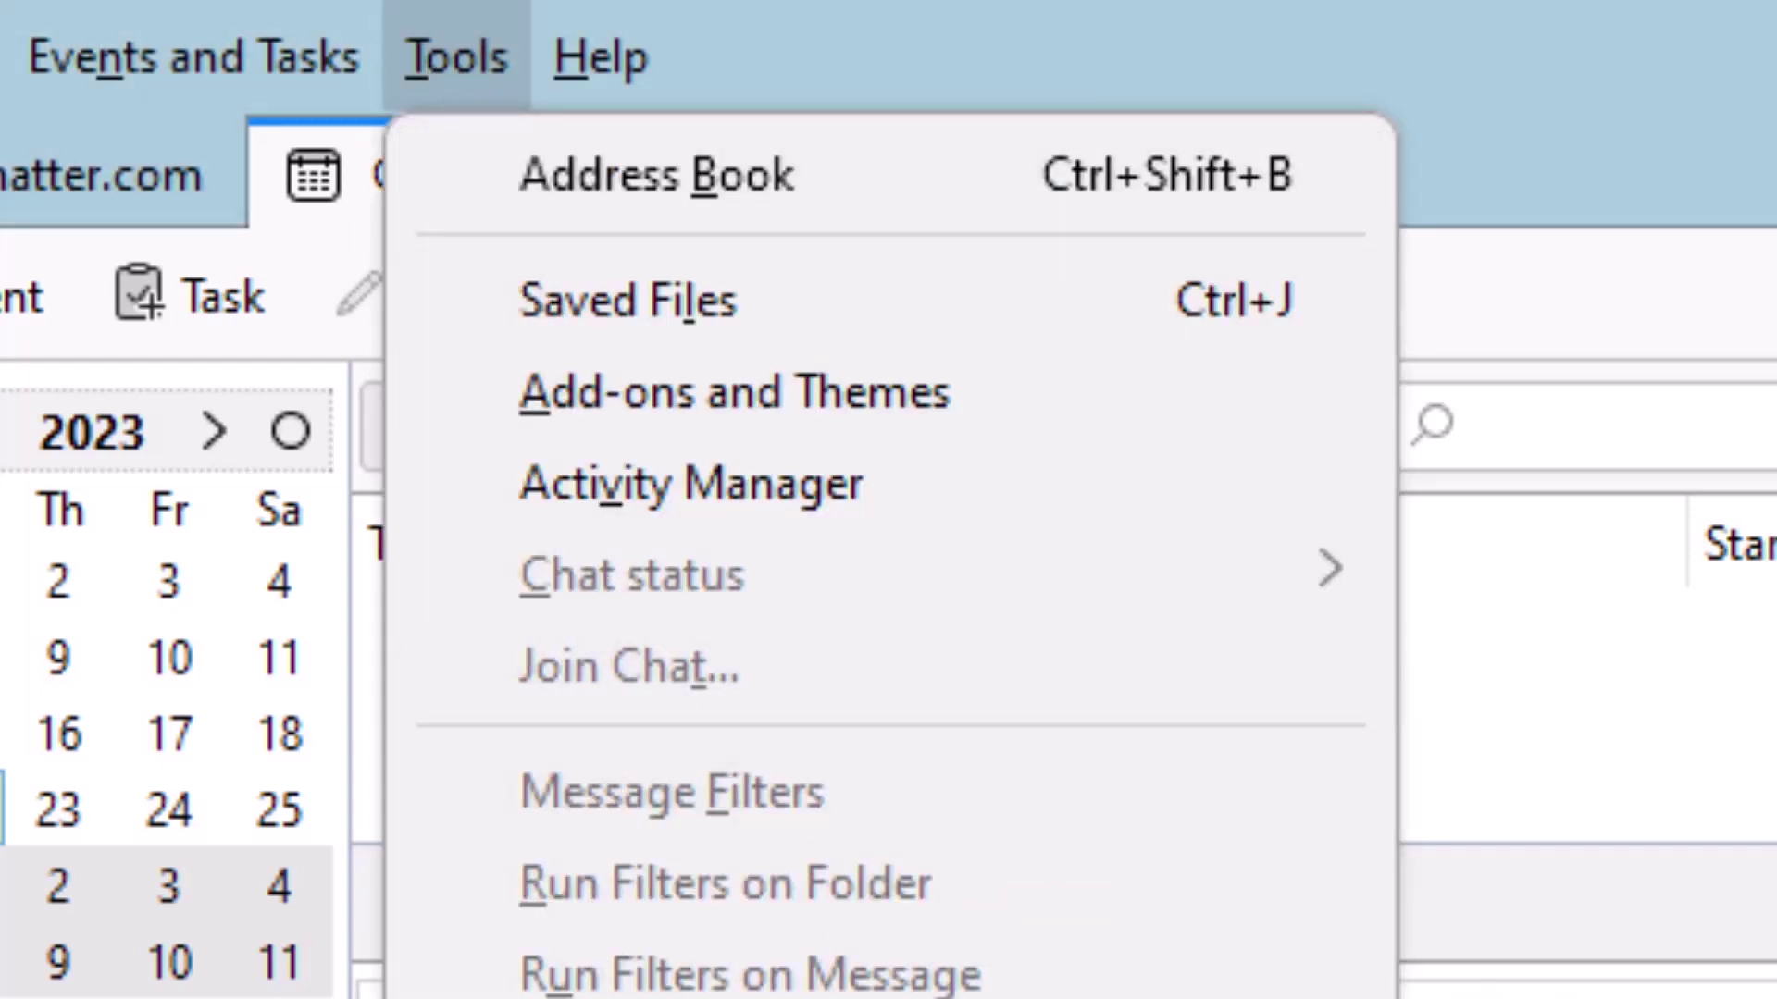
Install the TbSync and Provider for CalDAV & CardDAV add-ons from the search results
click(761, 392)
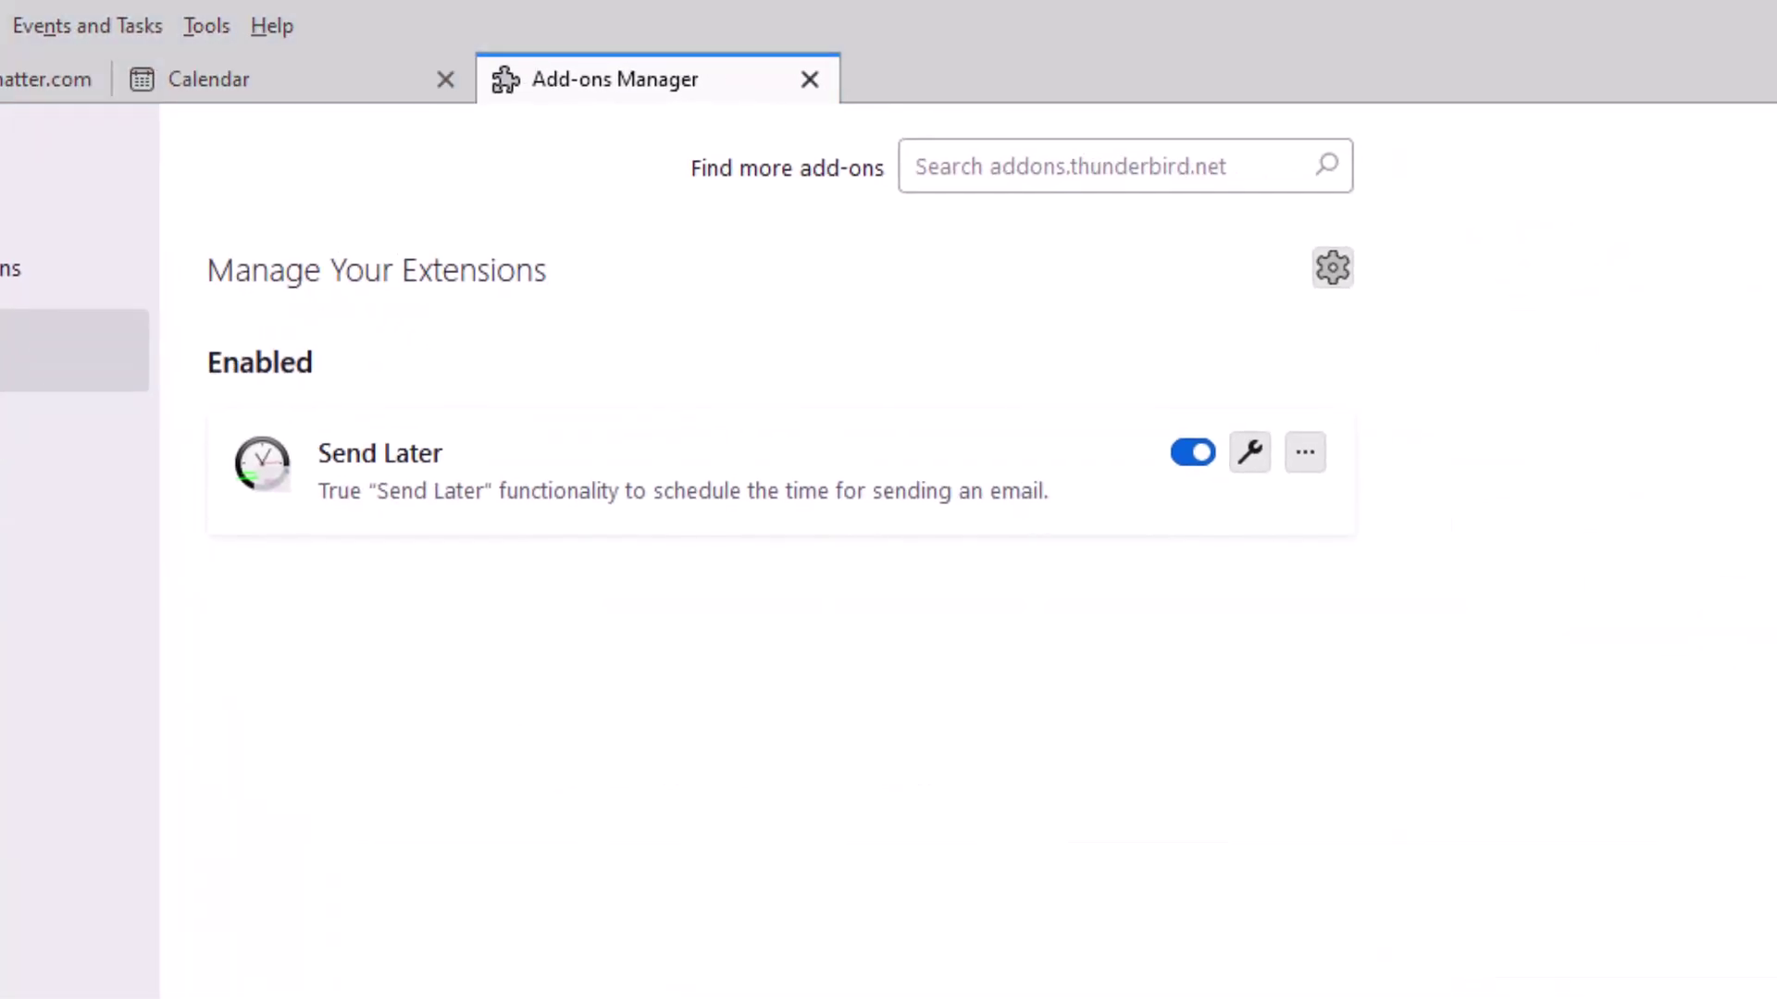
click(1101, 165)
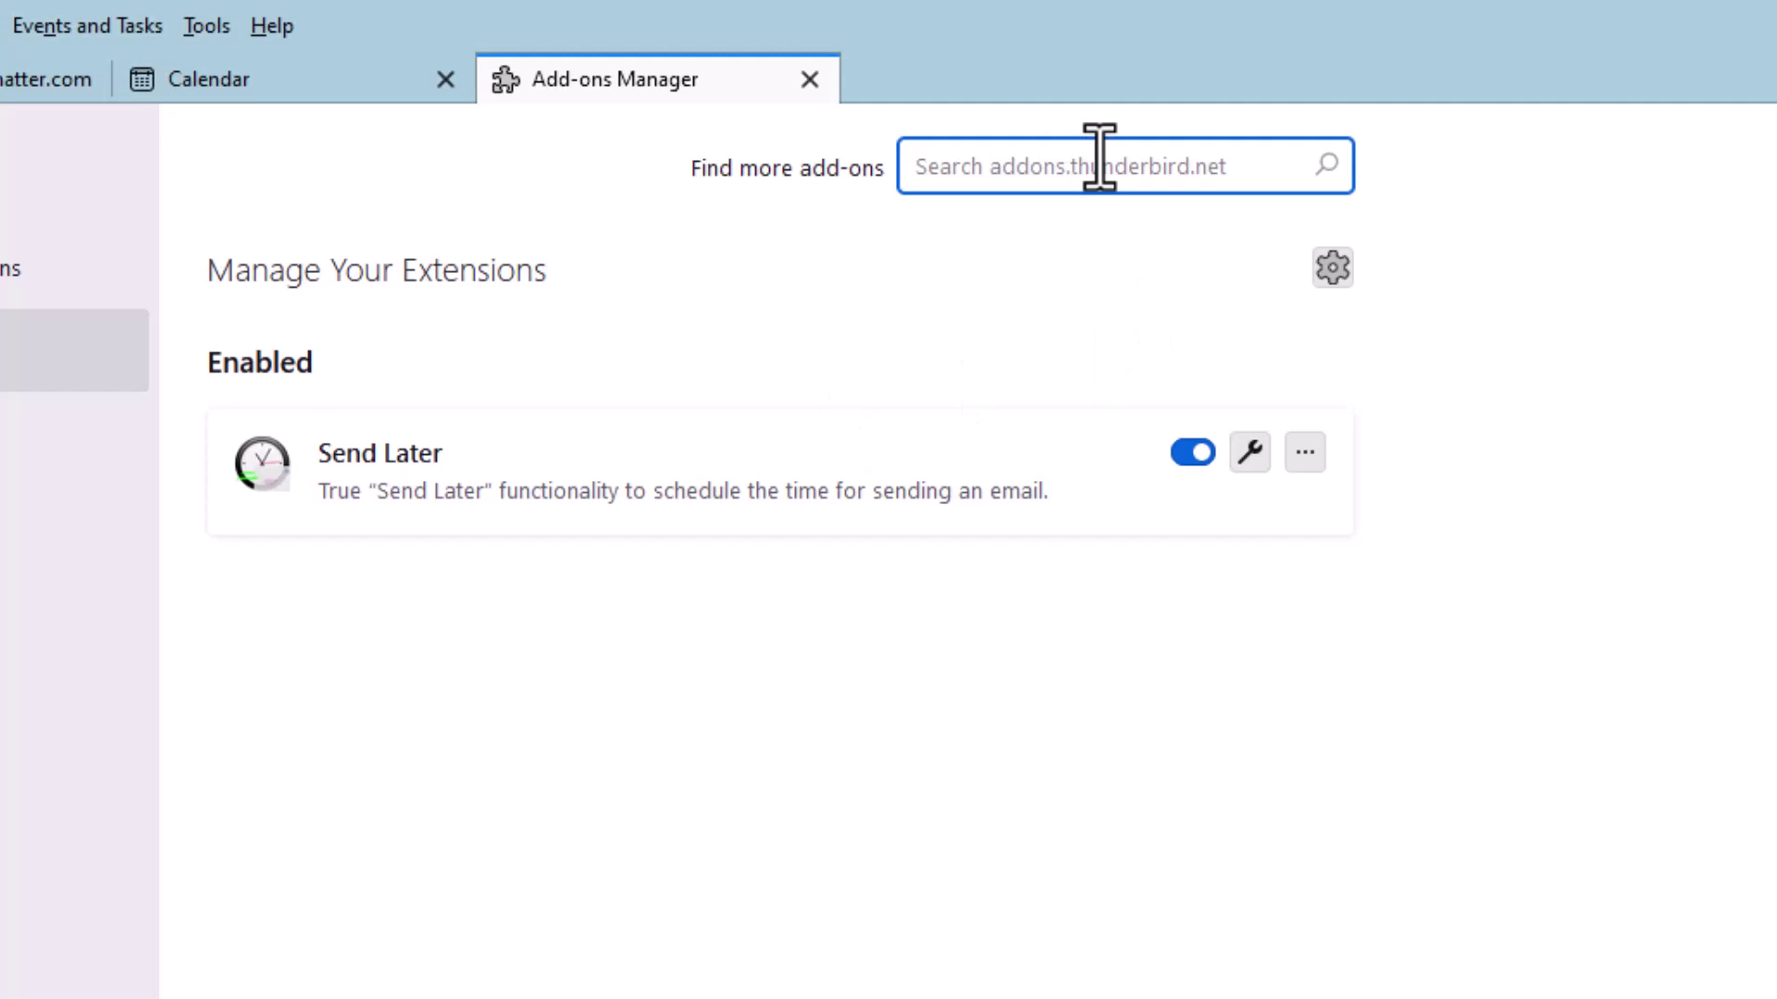
text(TBSync)
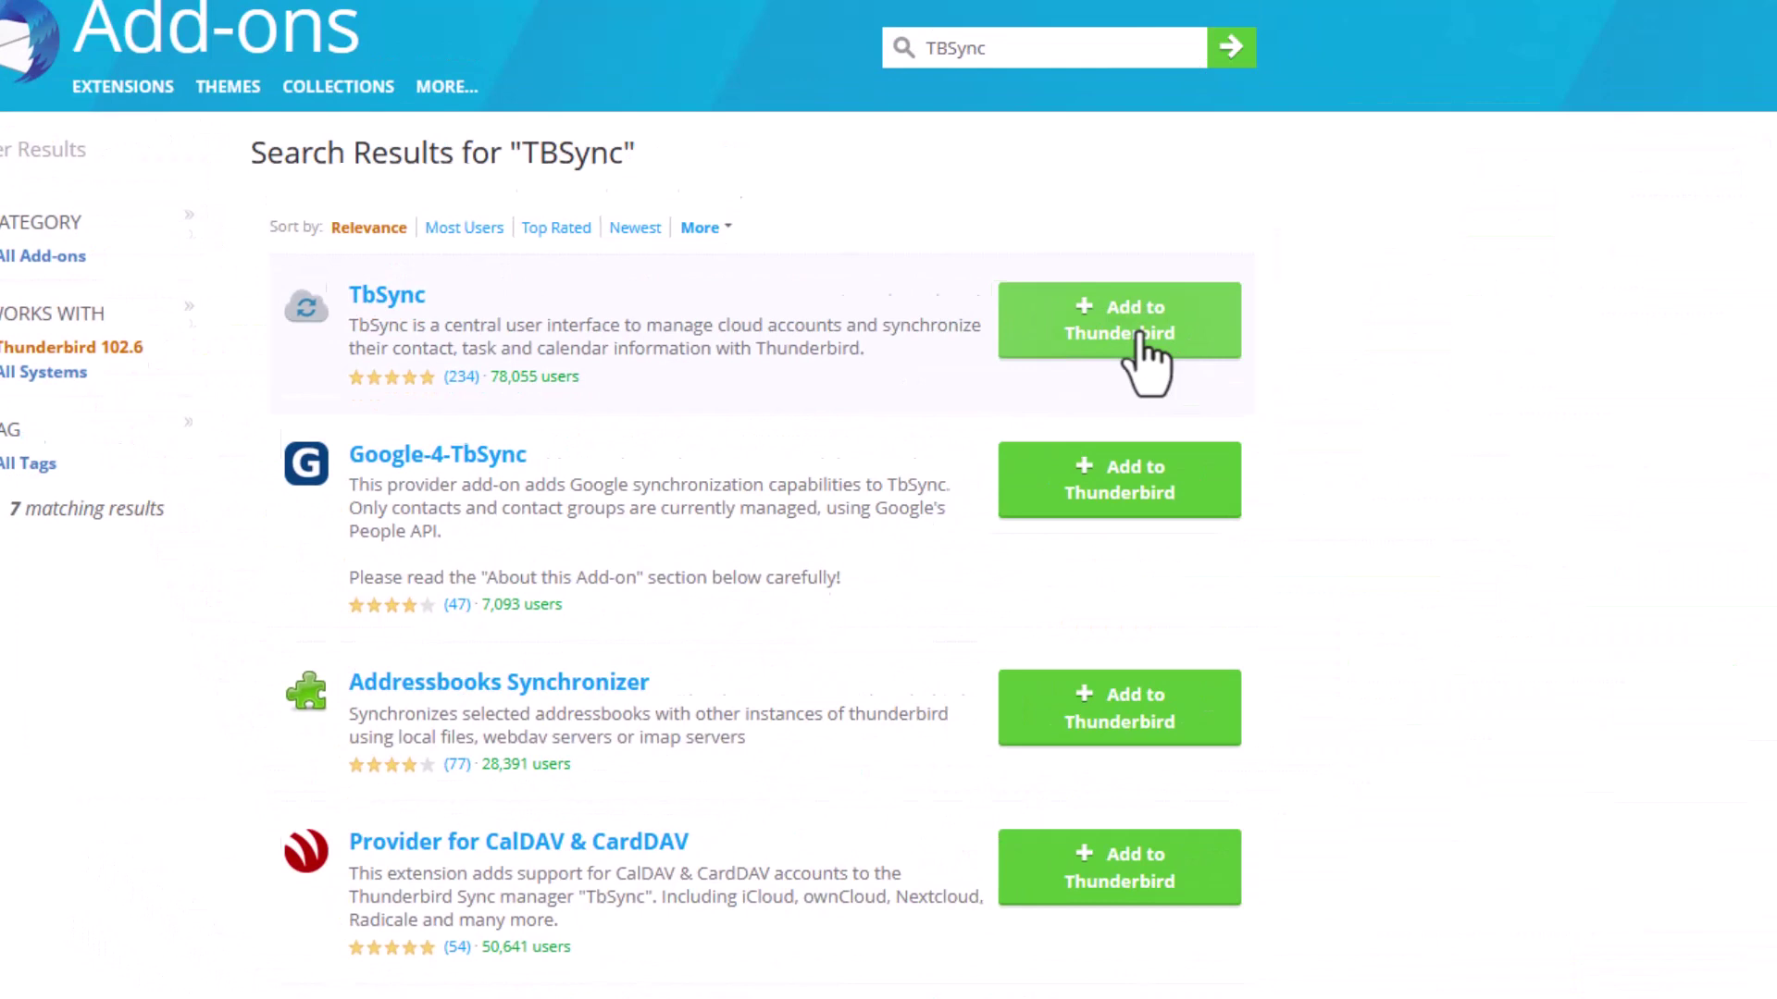
click(1150, 359)
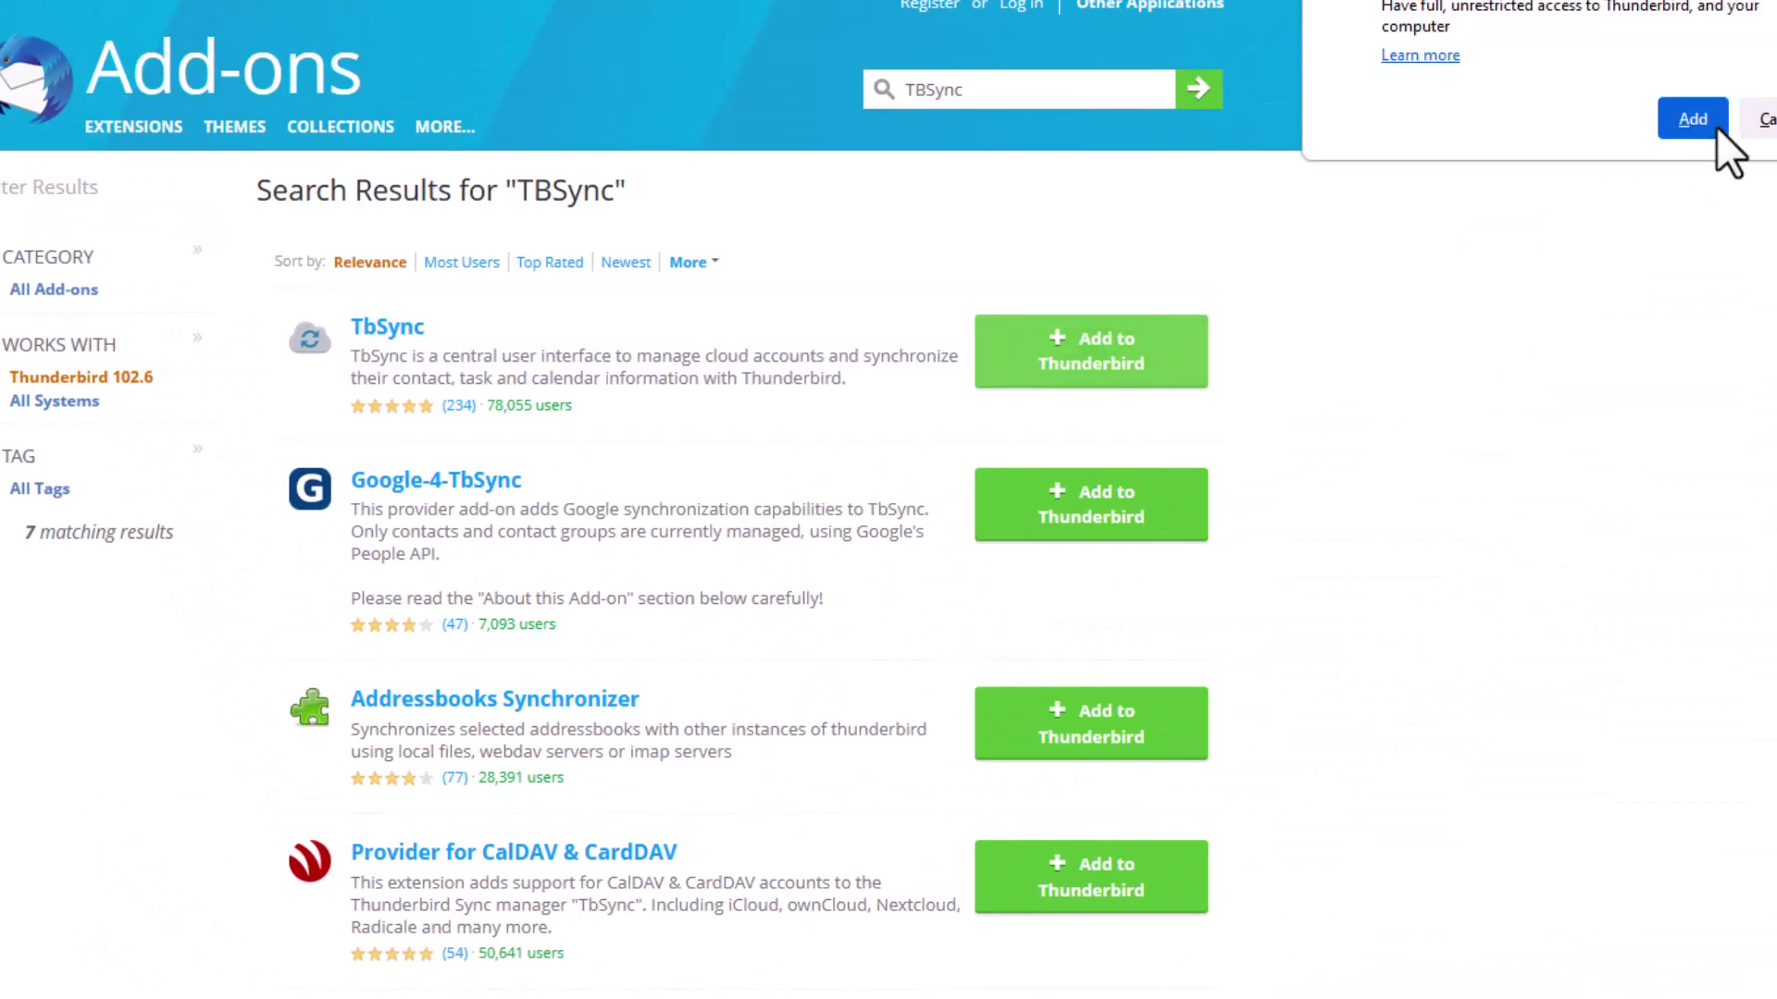
click(1693, 120)
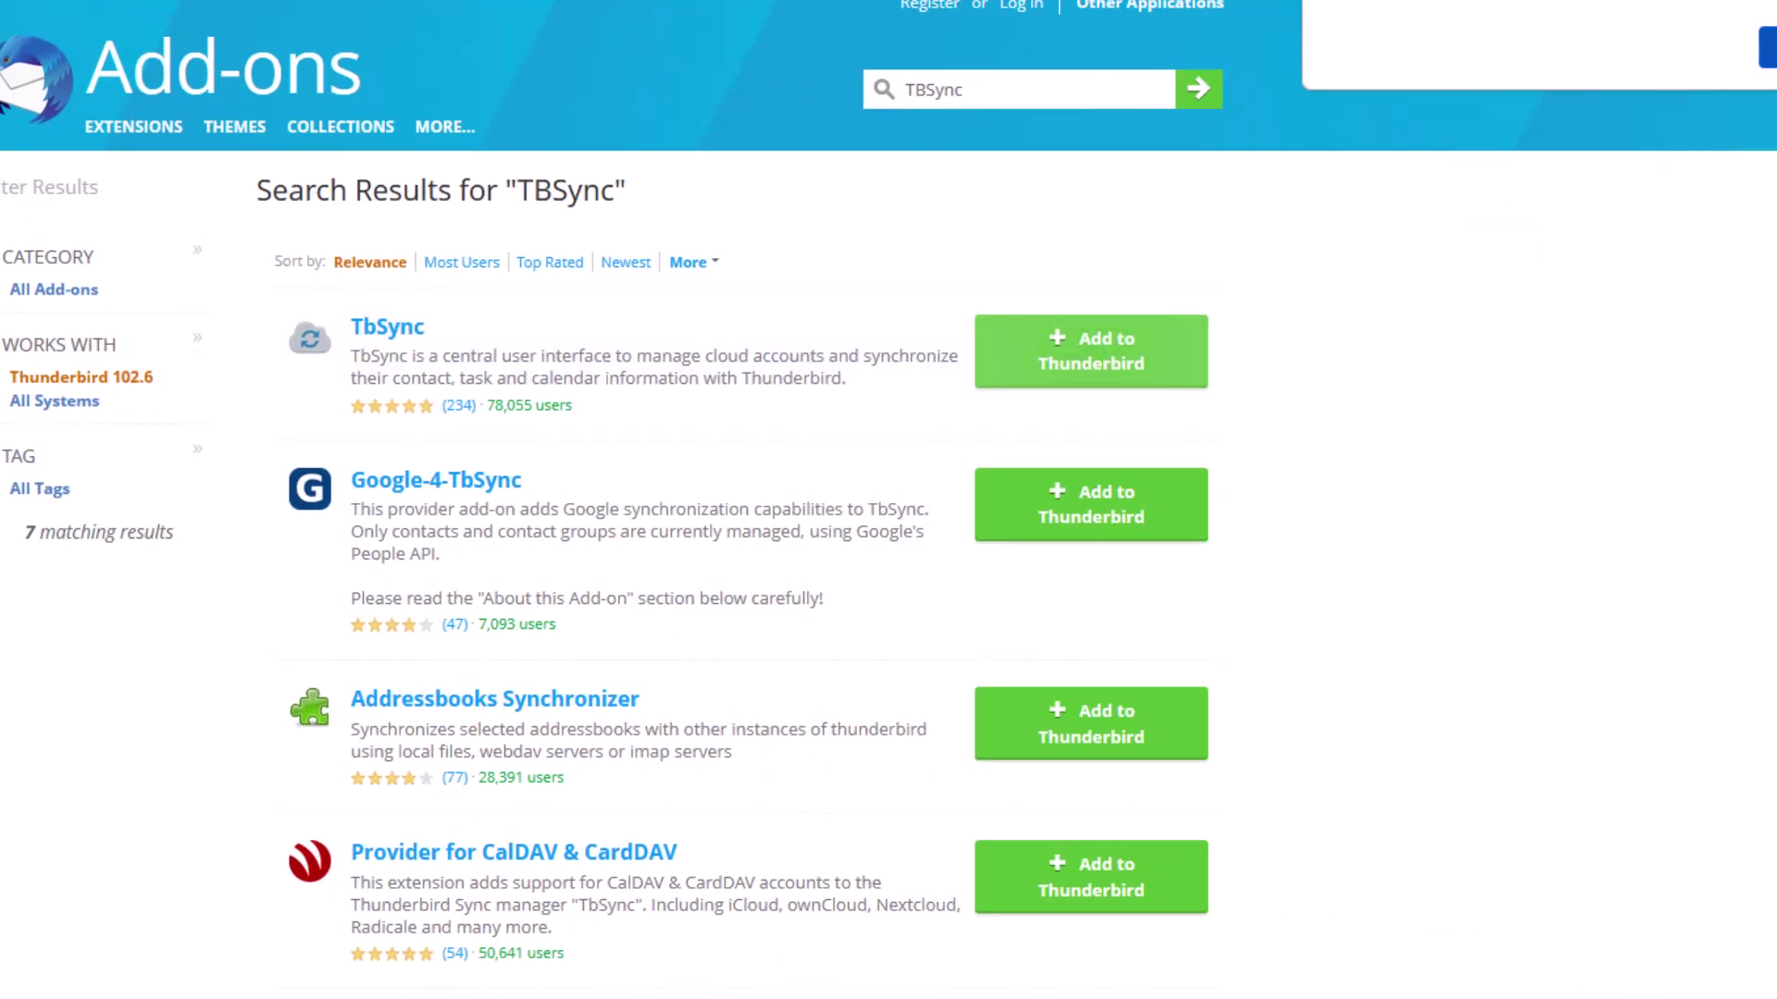
click(1090, 875)
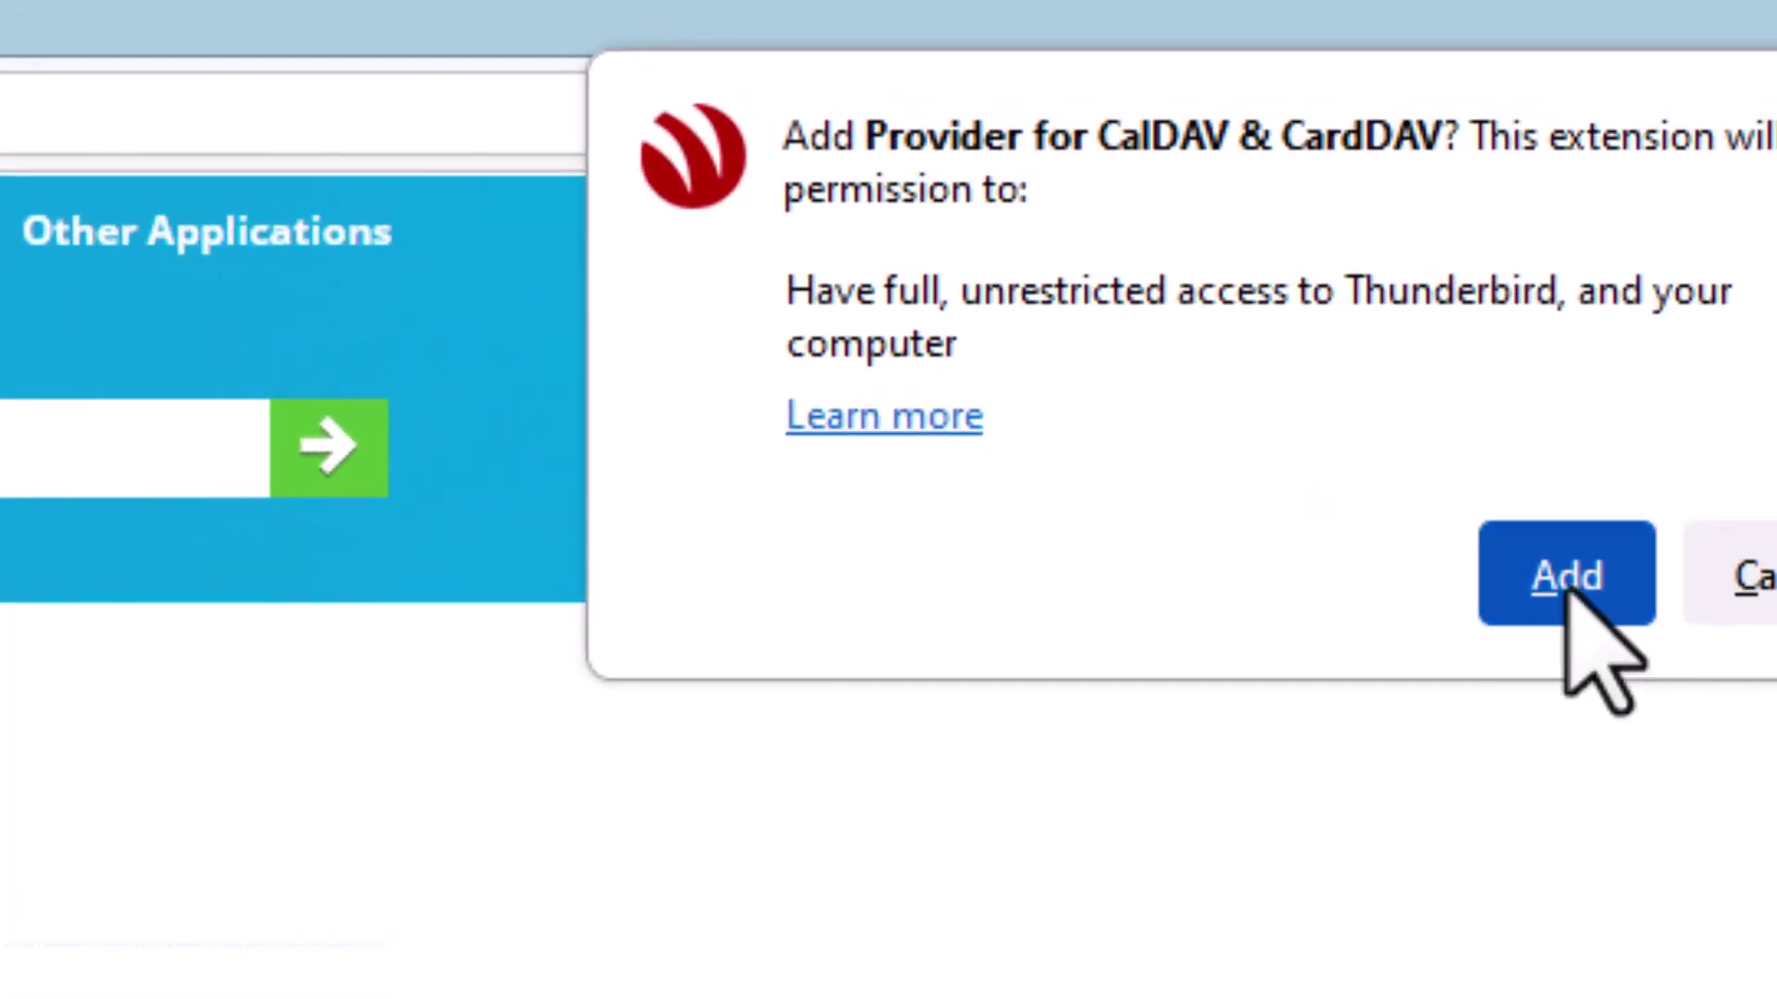
click(1566, 576)
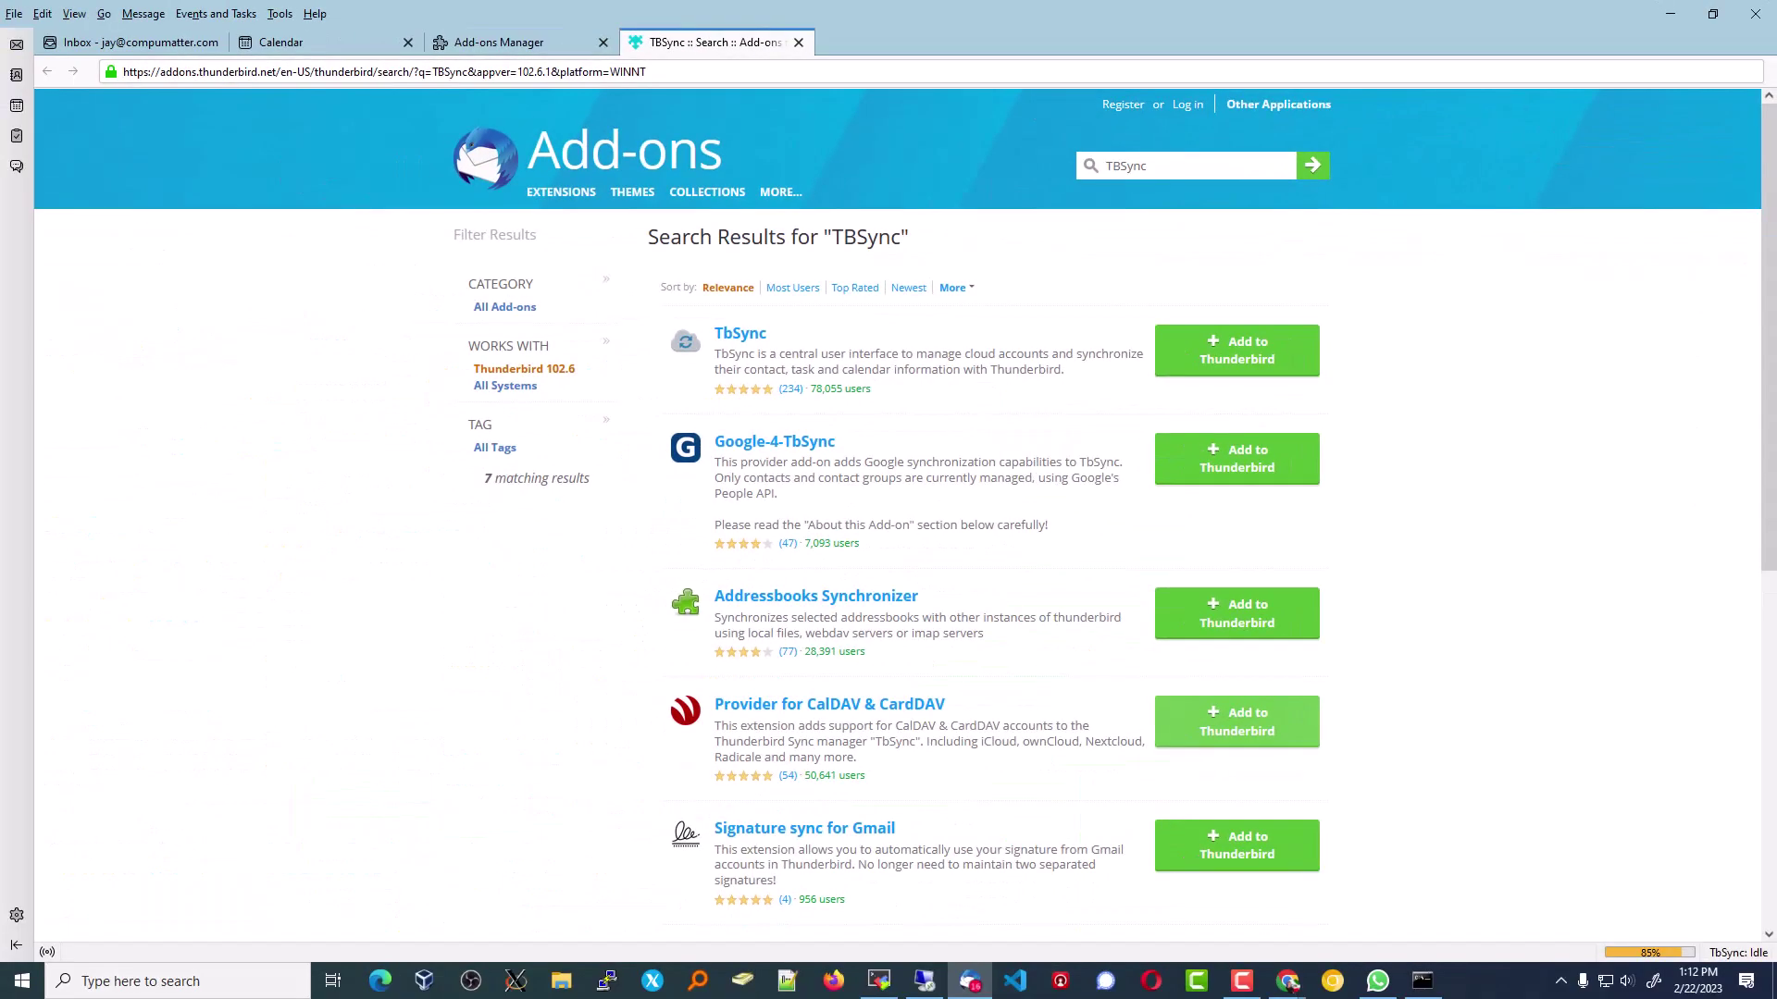
Close the add-on search page and start a new CalDAV & CardDAV account in TbSync
click(800, 42)
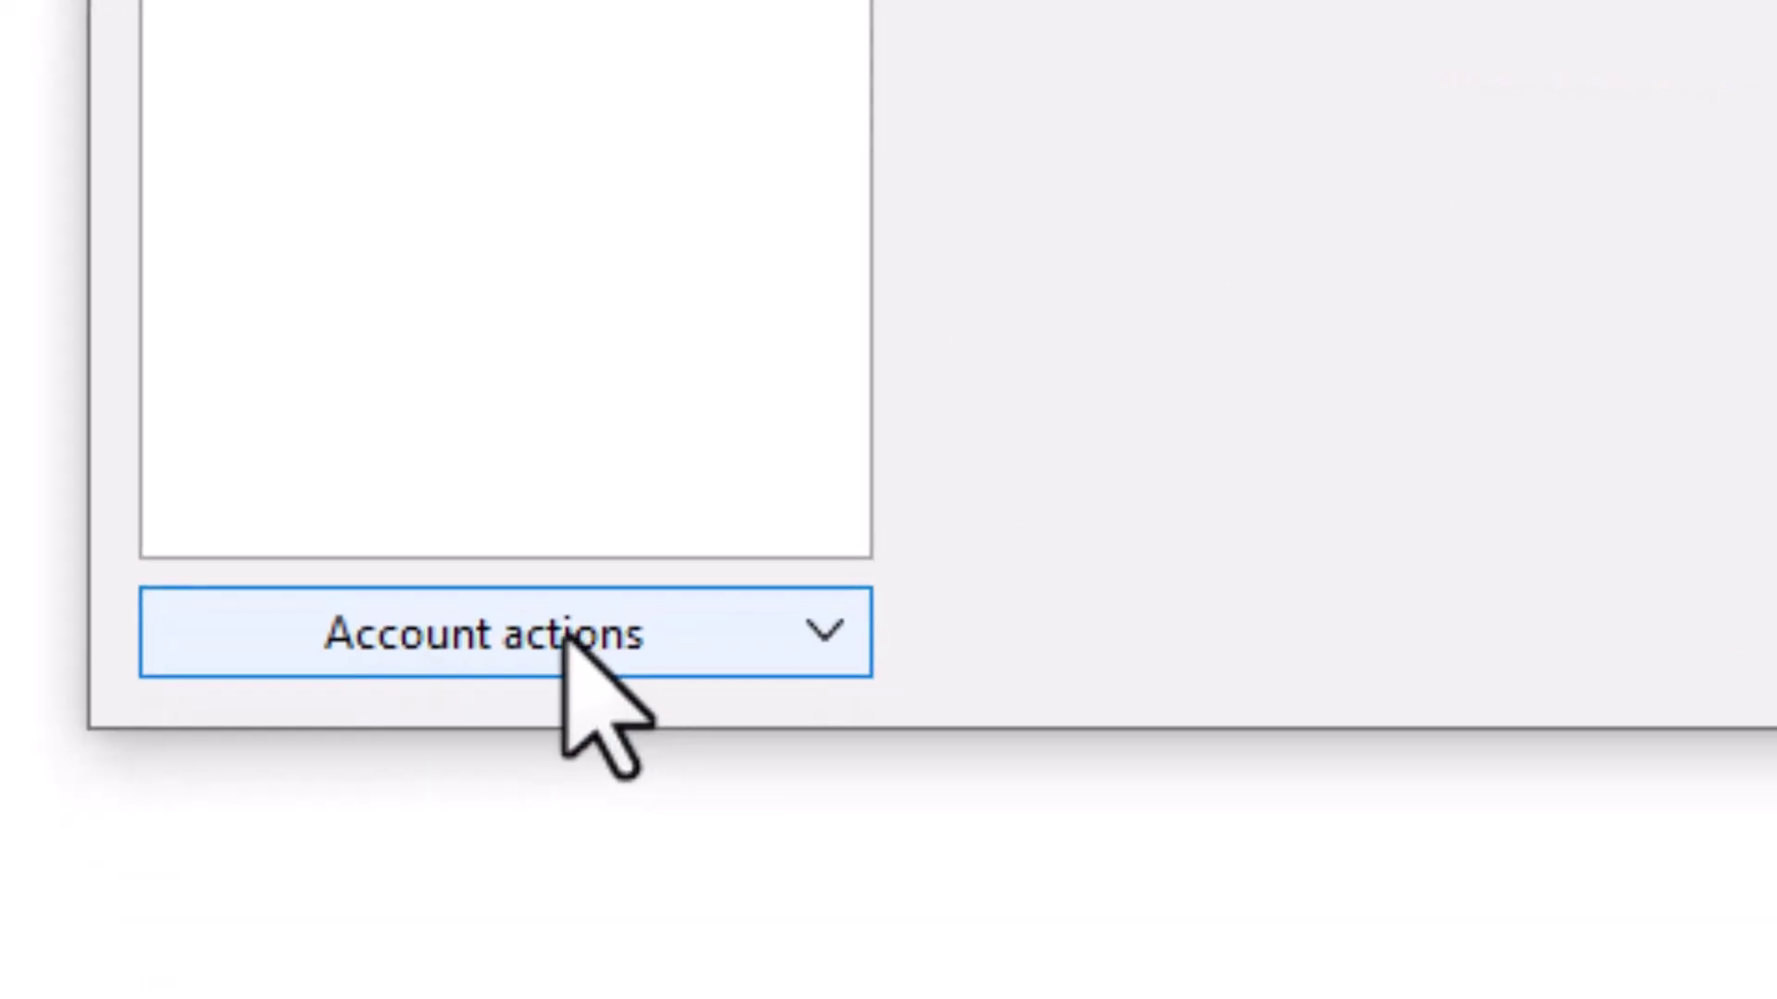
click(563, 645)
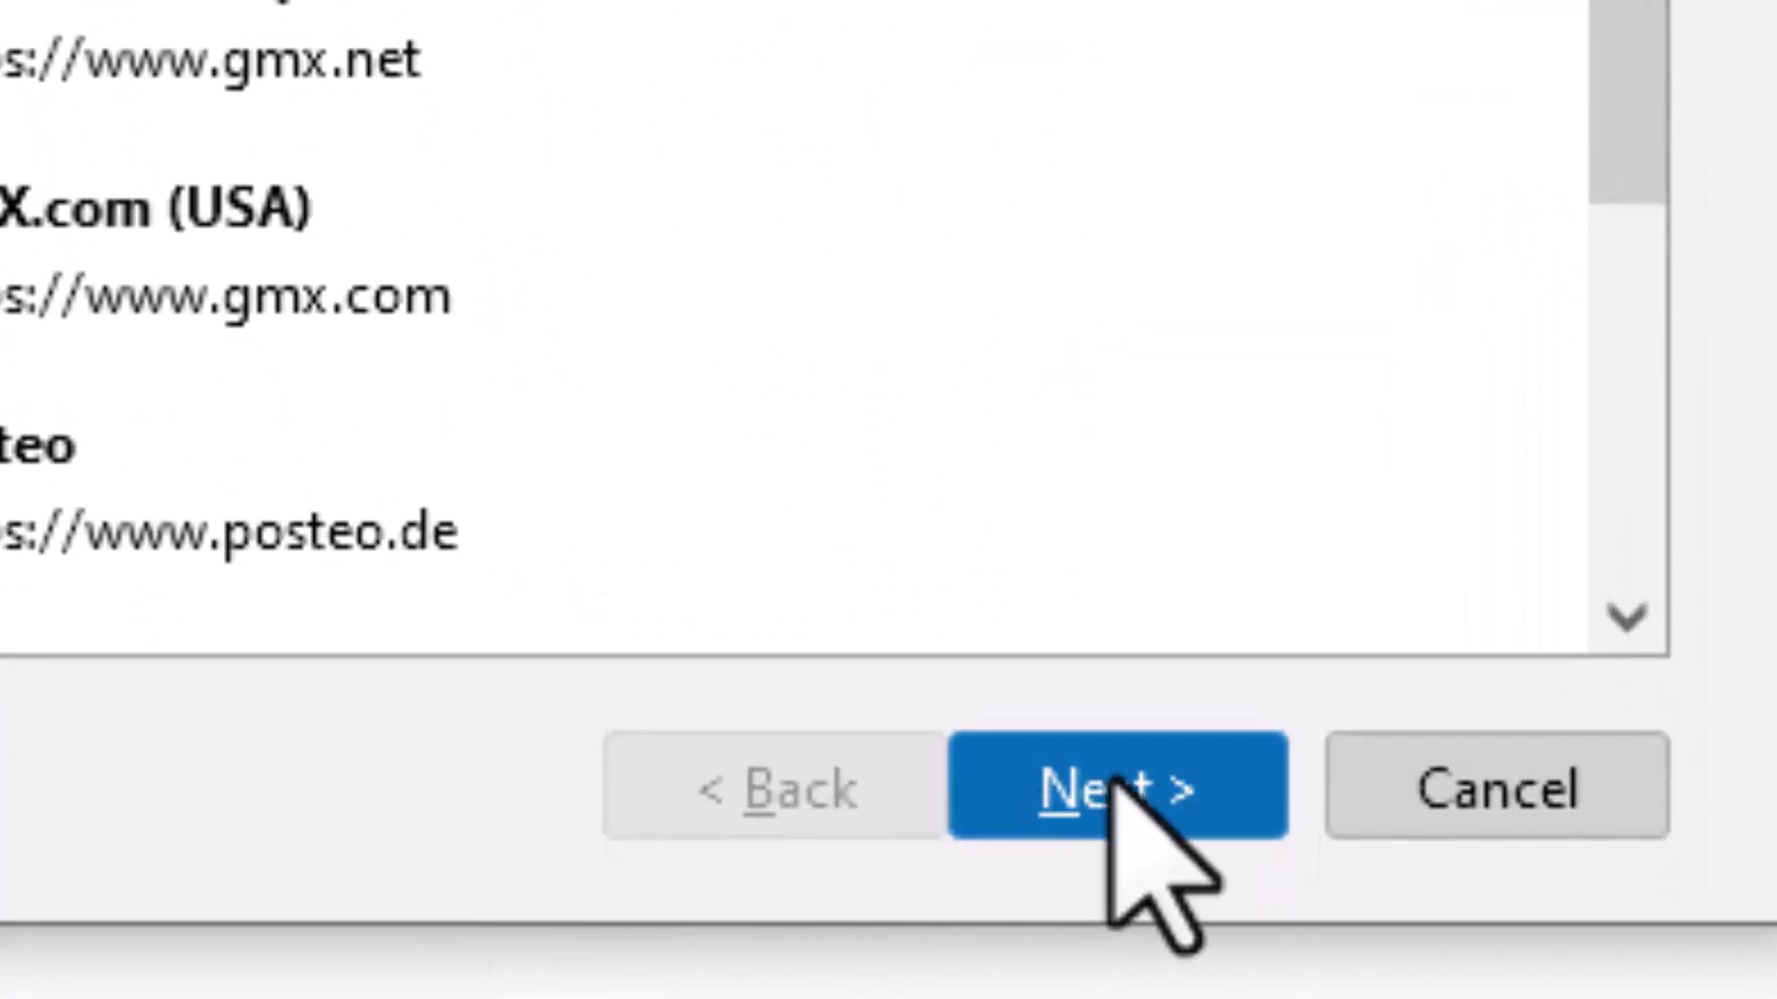
click(1118, 787)
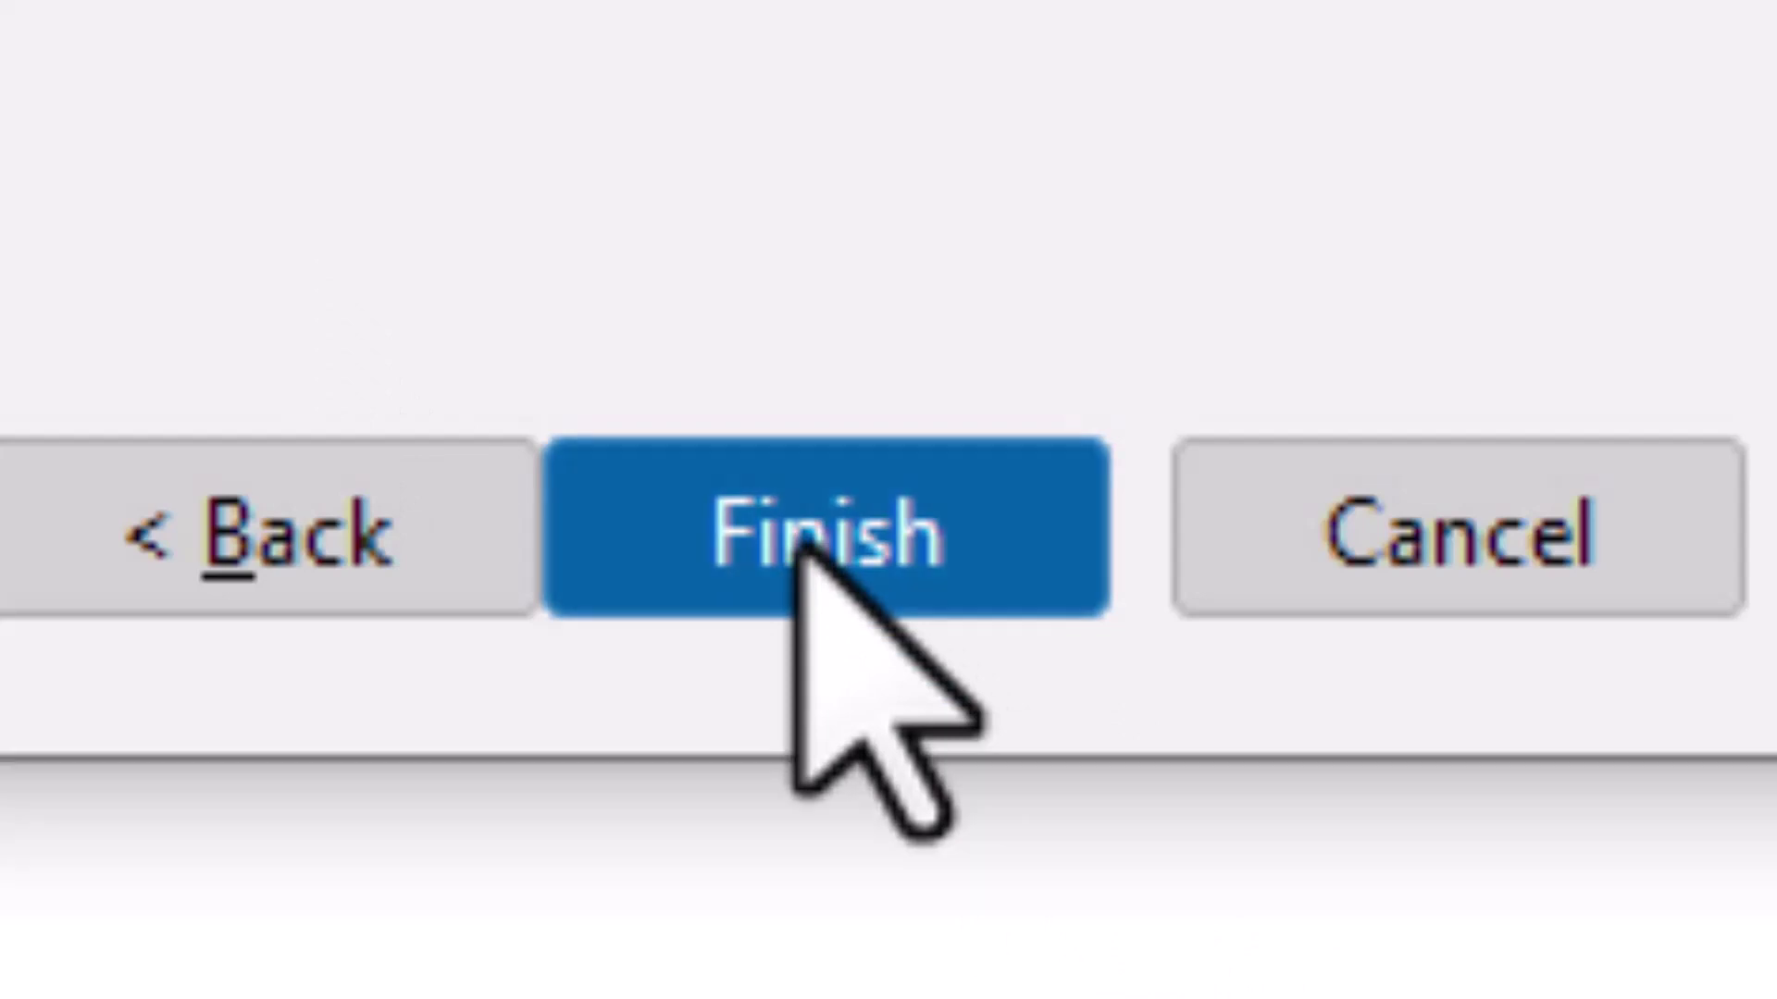
Finish the 'Jays SM Cloud' account, enable its synchronization, and review its calendar options
click(805, 548)
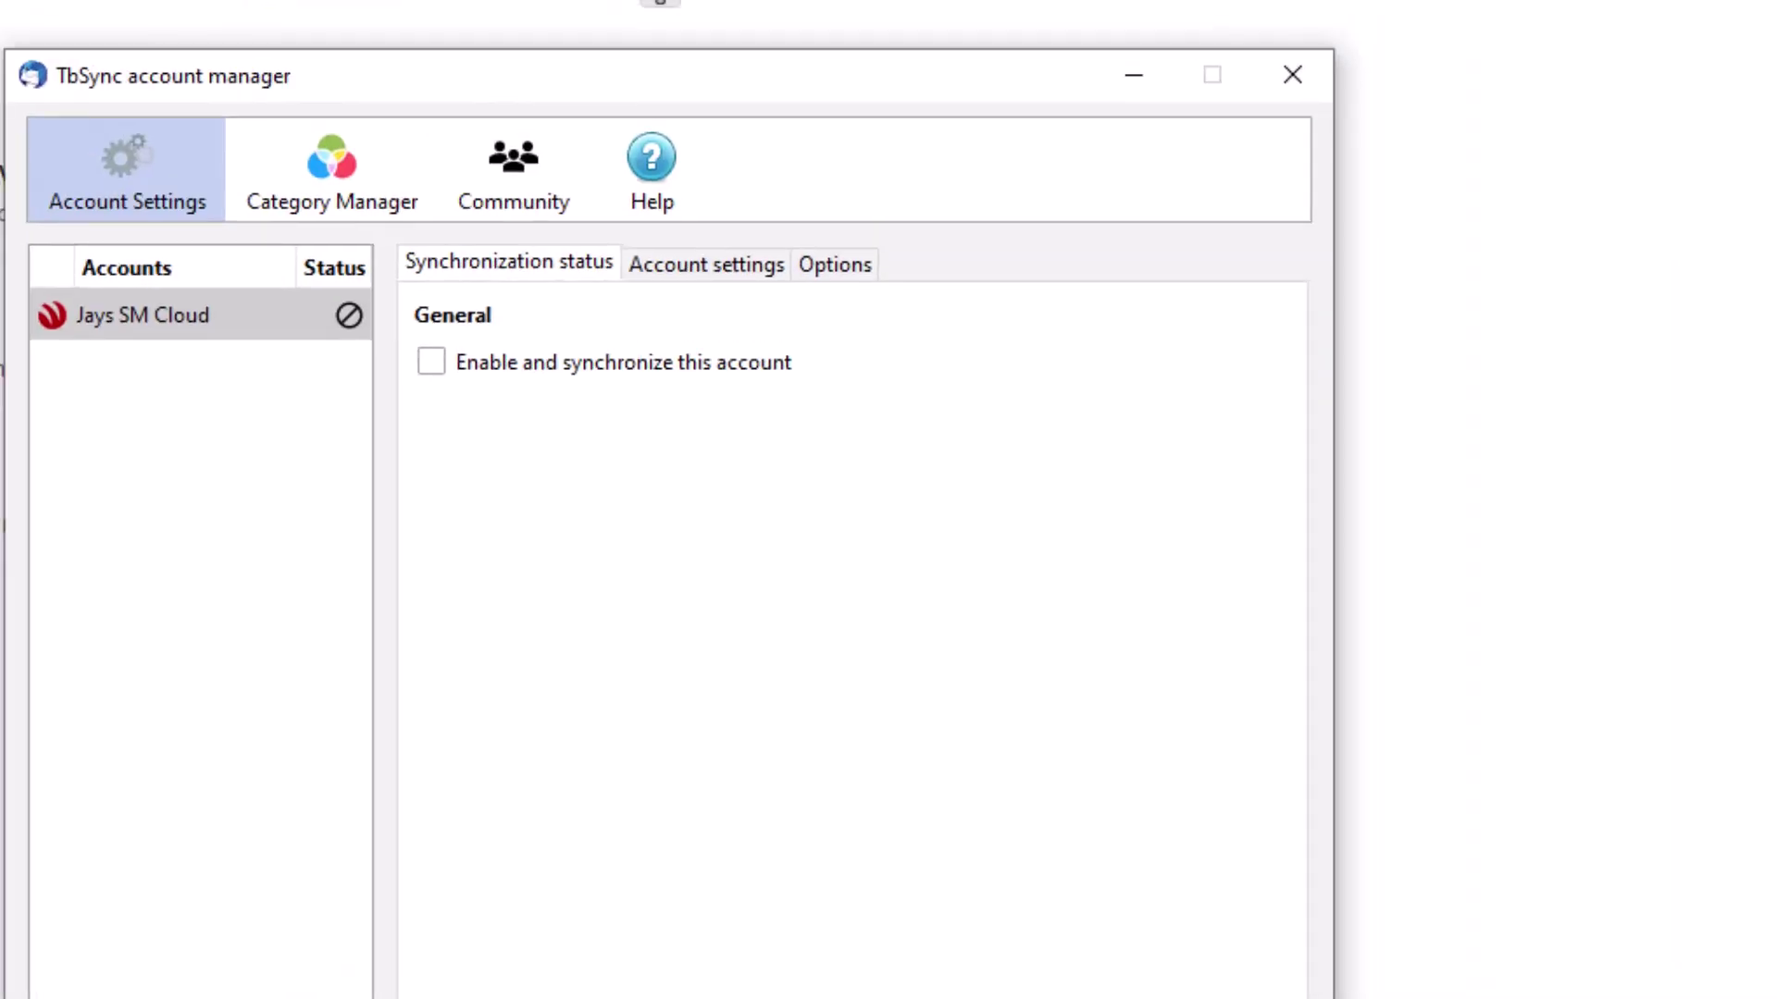
click(432, 362)
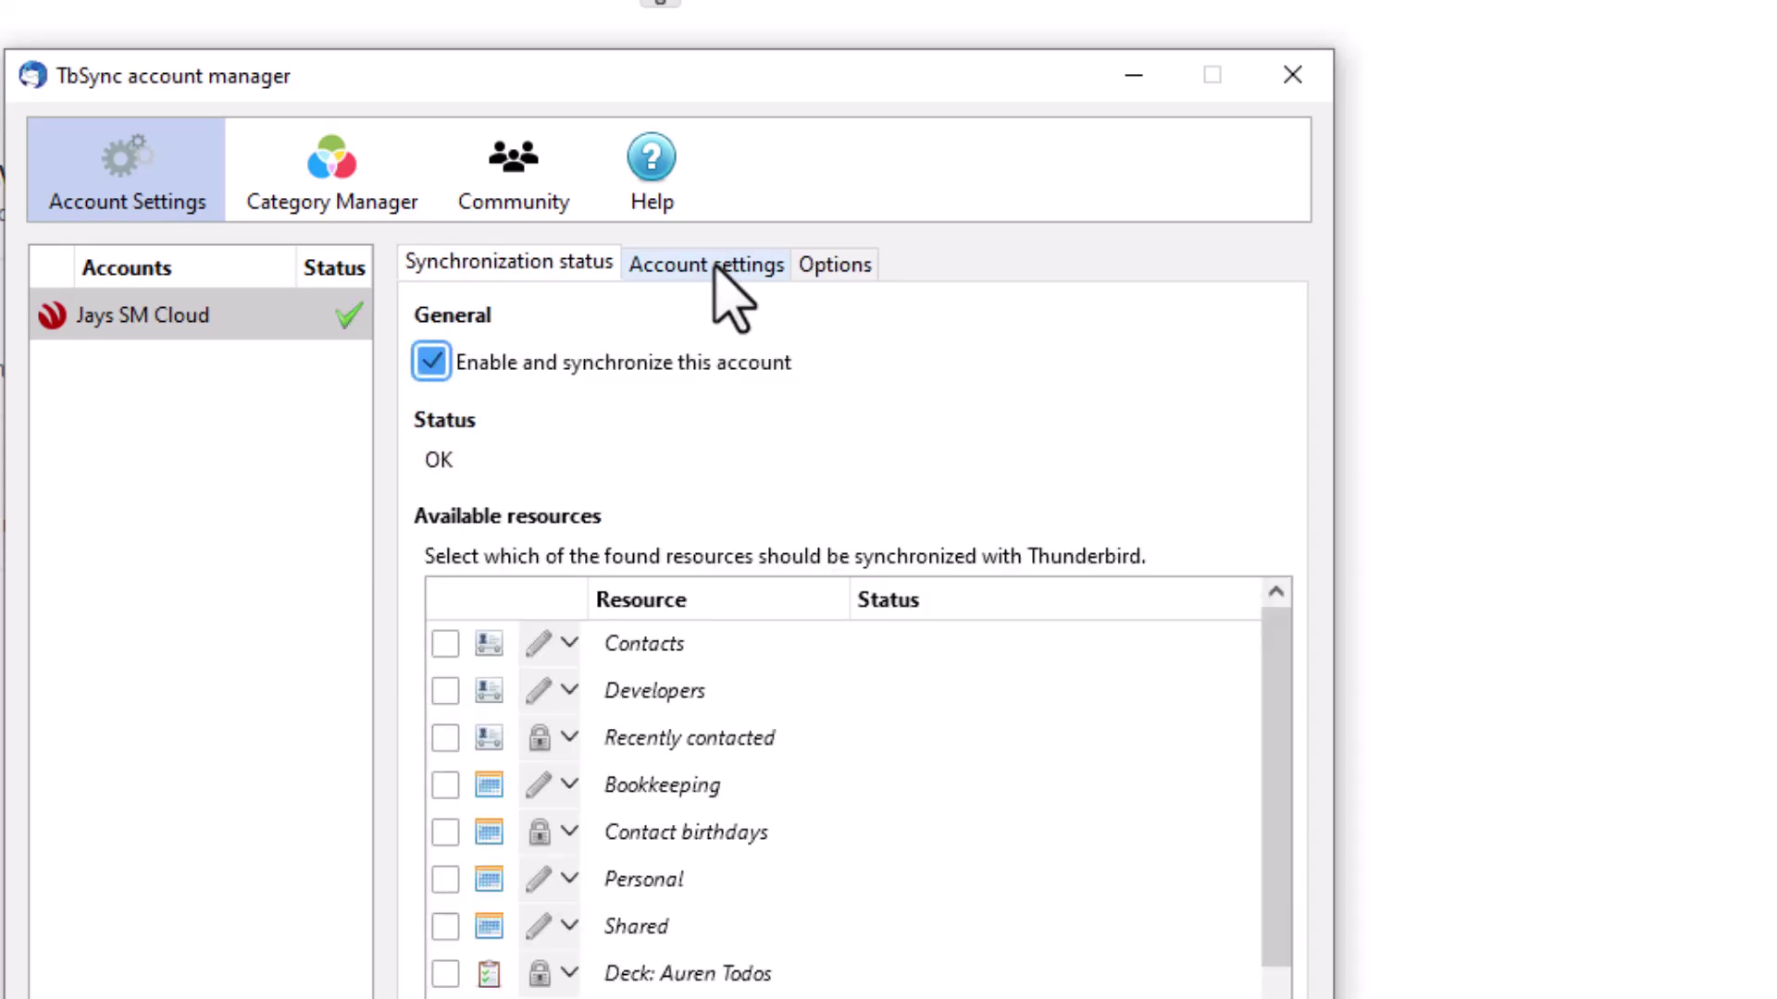
click(835, 264)
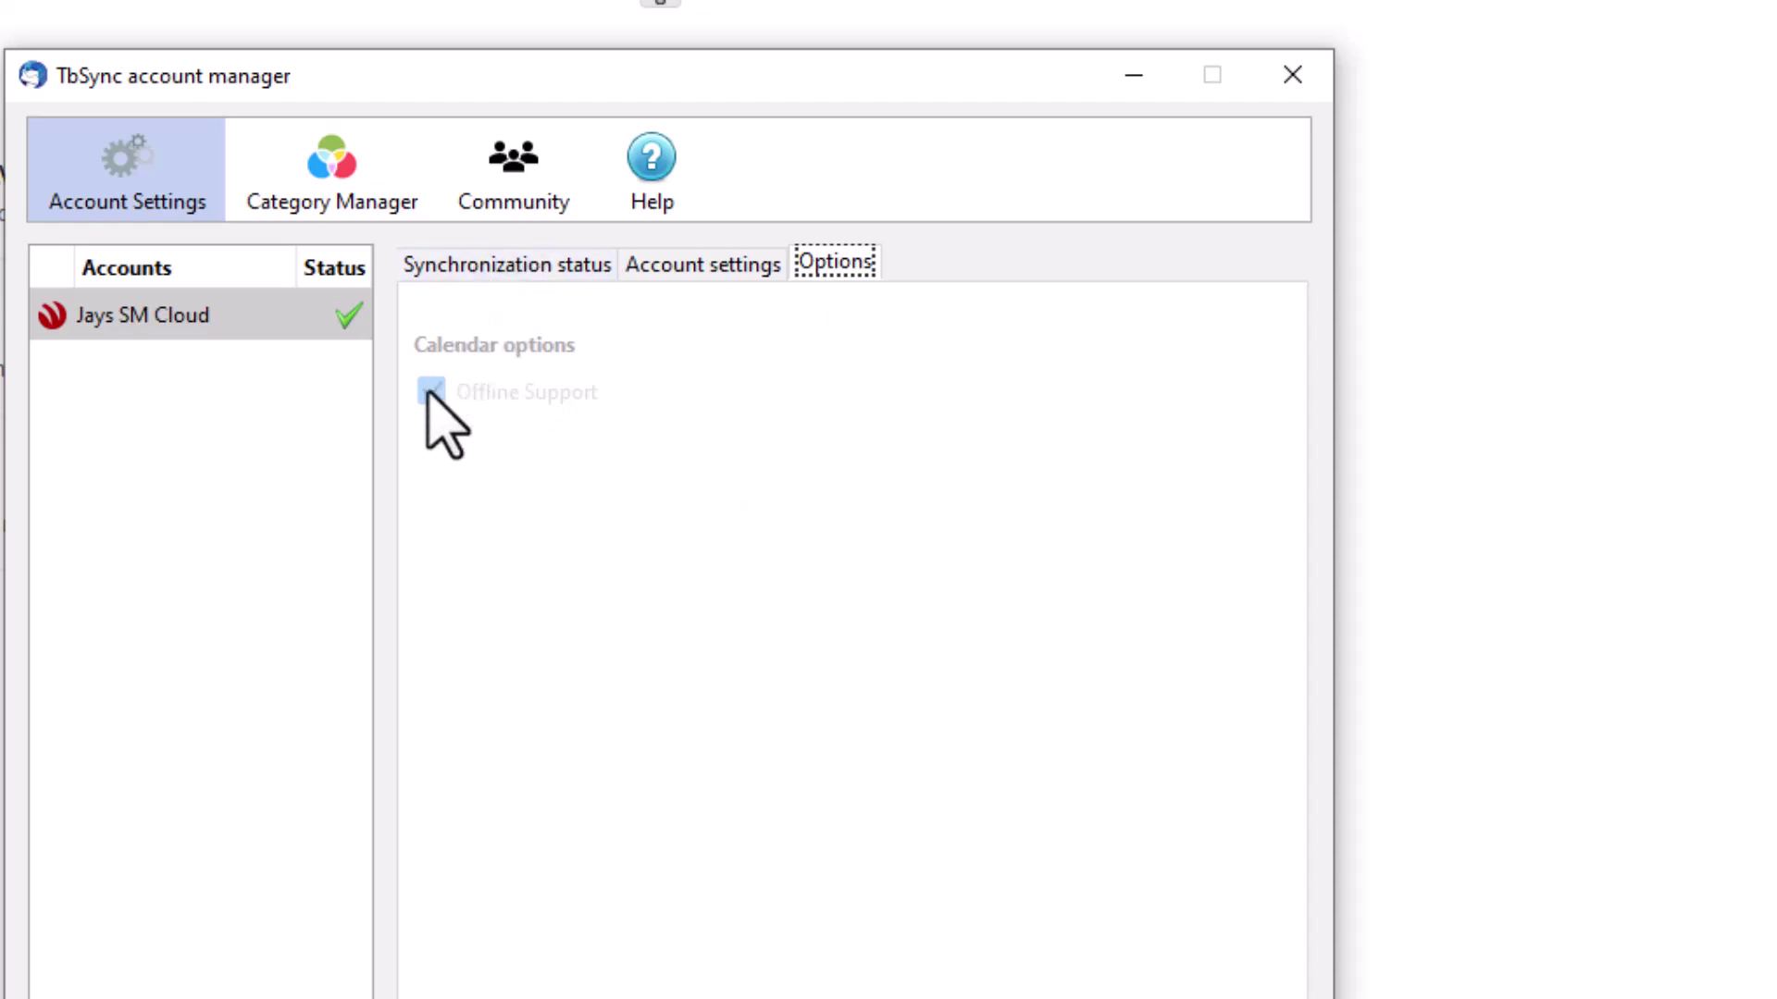
click(506, 264)
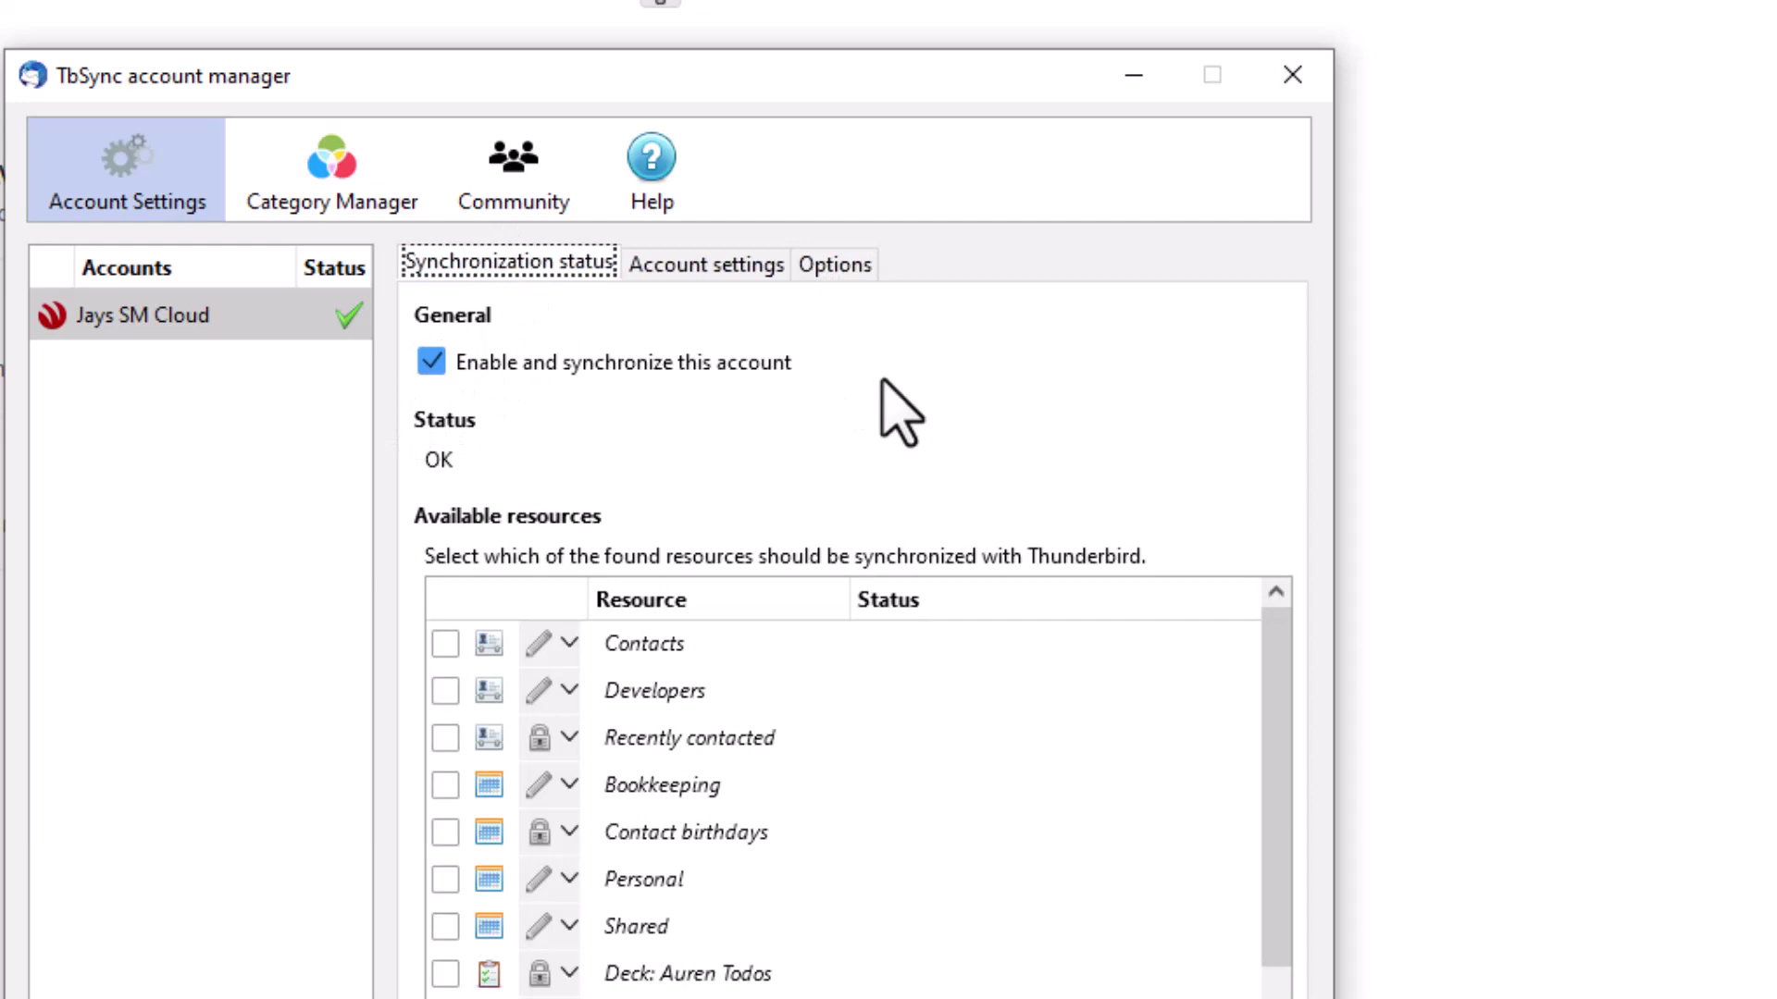
click(835, 264)
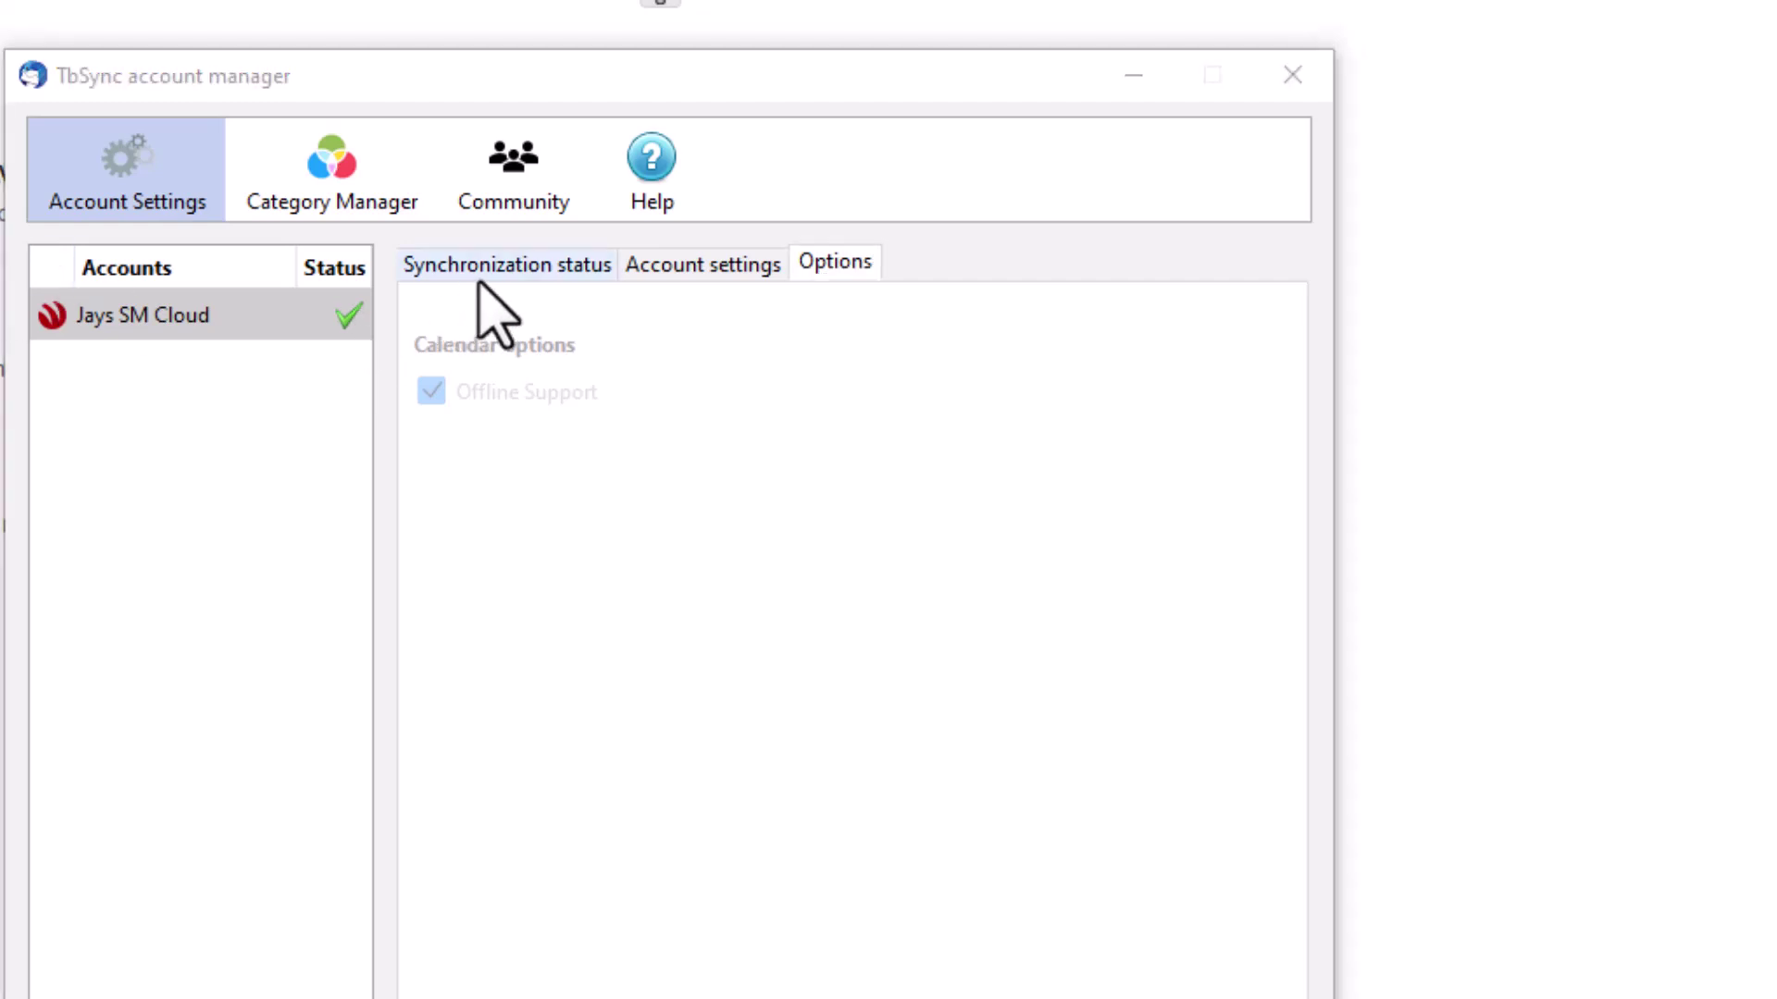
click(506, 263)
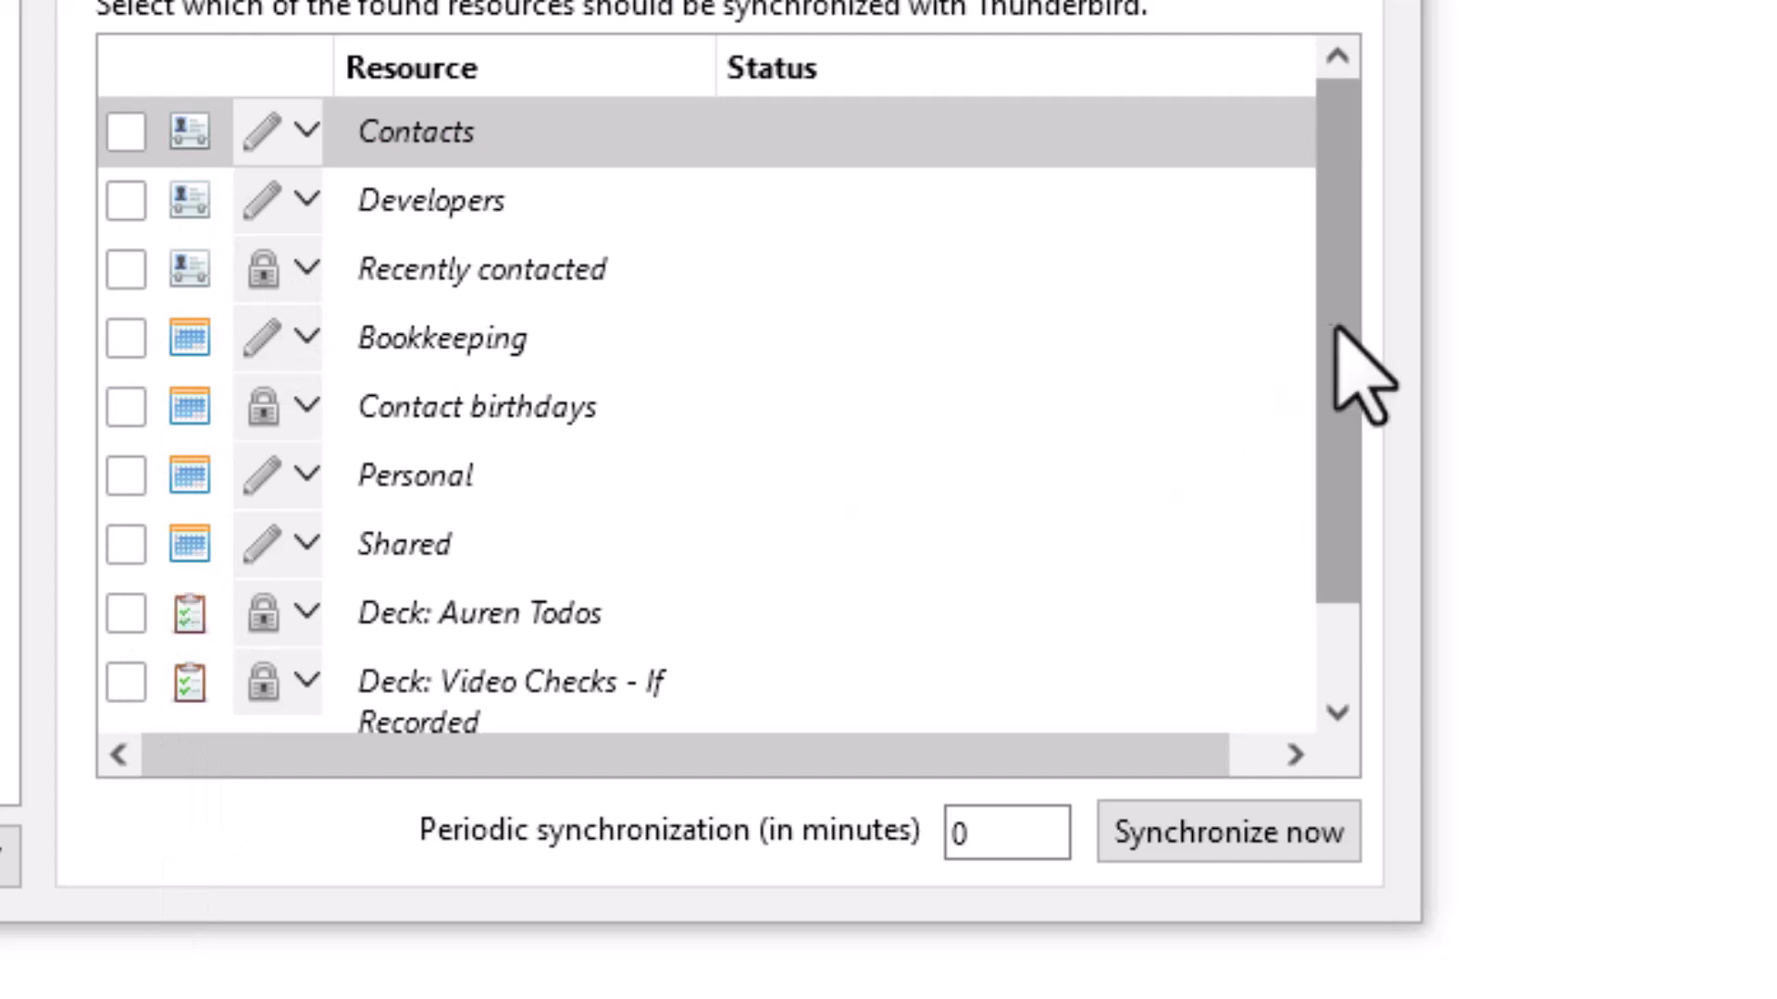
drag(1340, 372, 1340, 569)
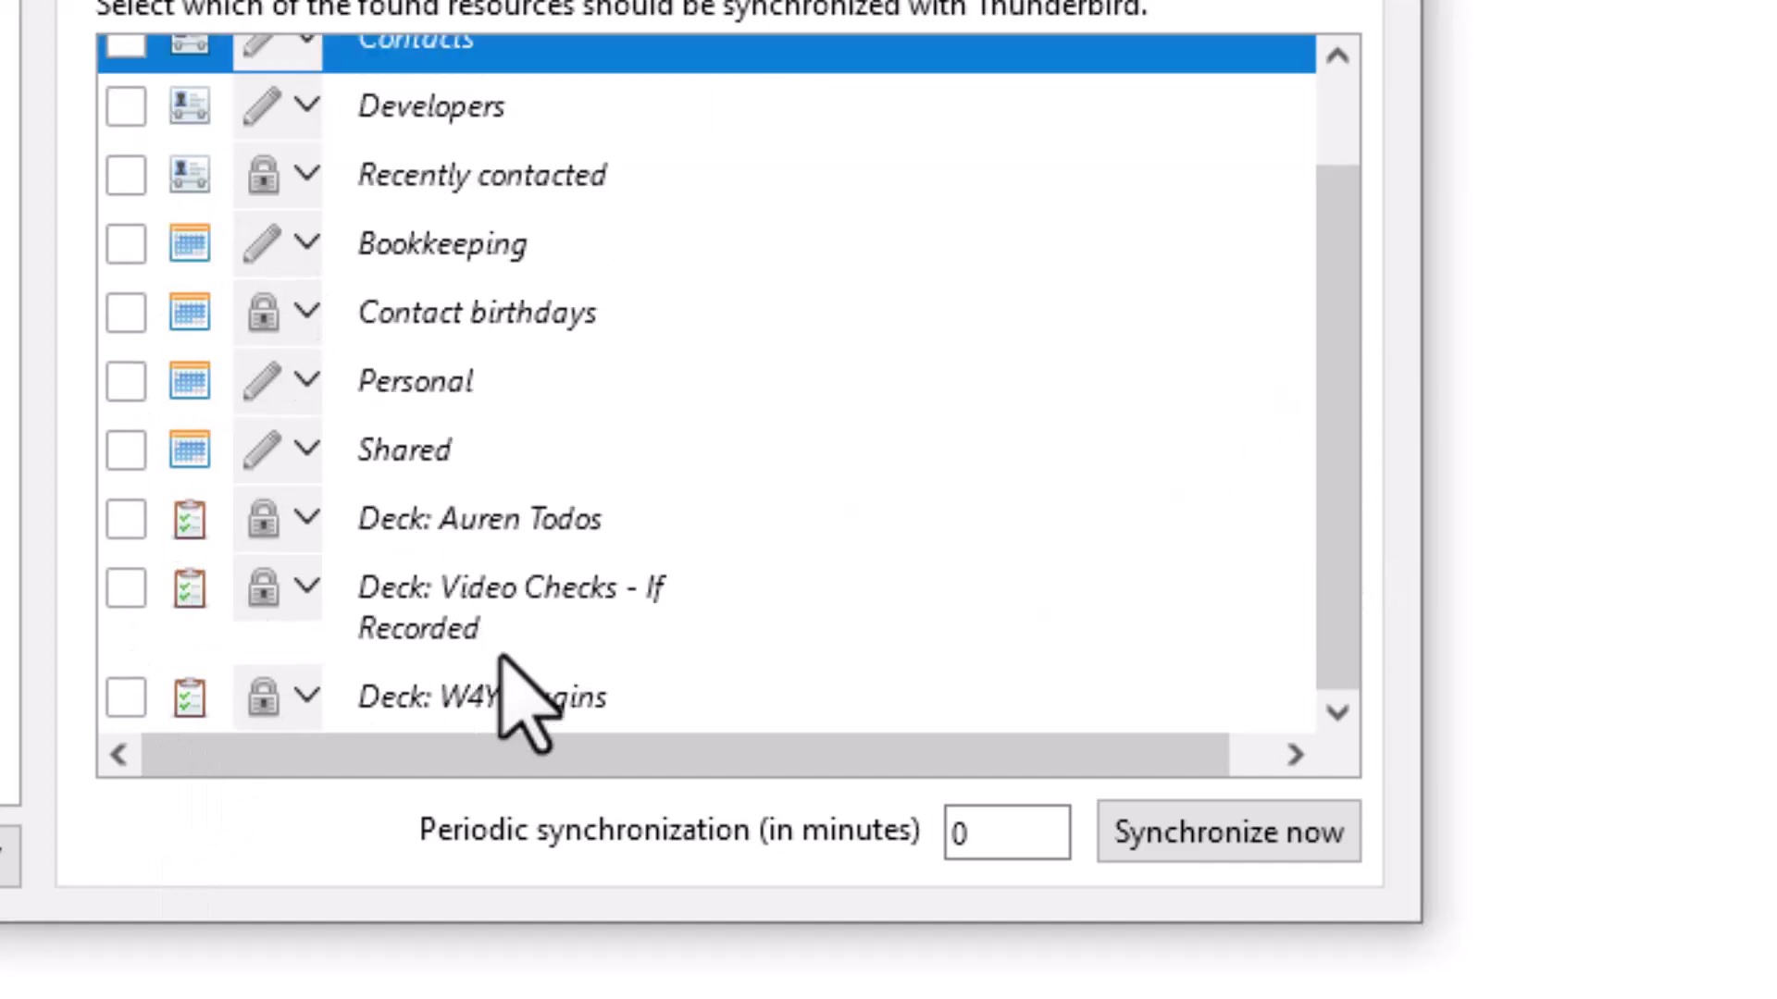
drag(1339, 347, 1362, 167)
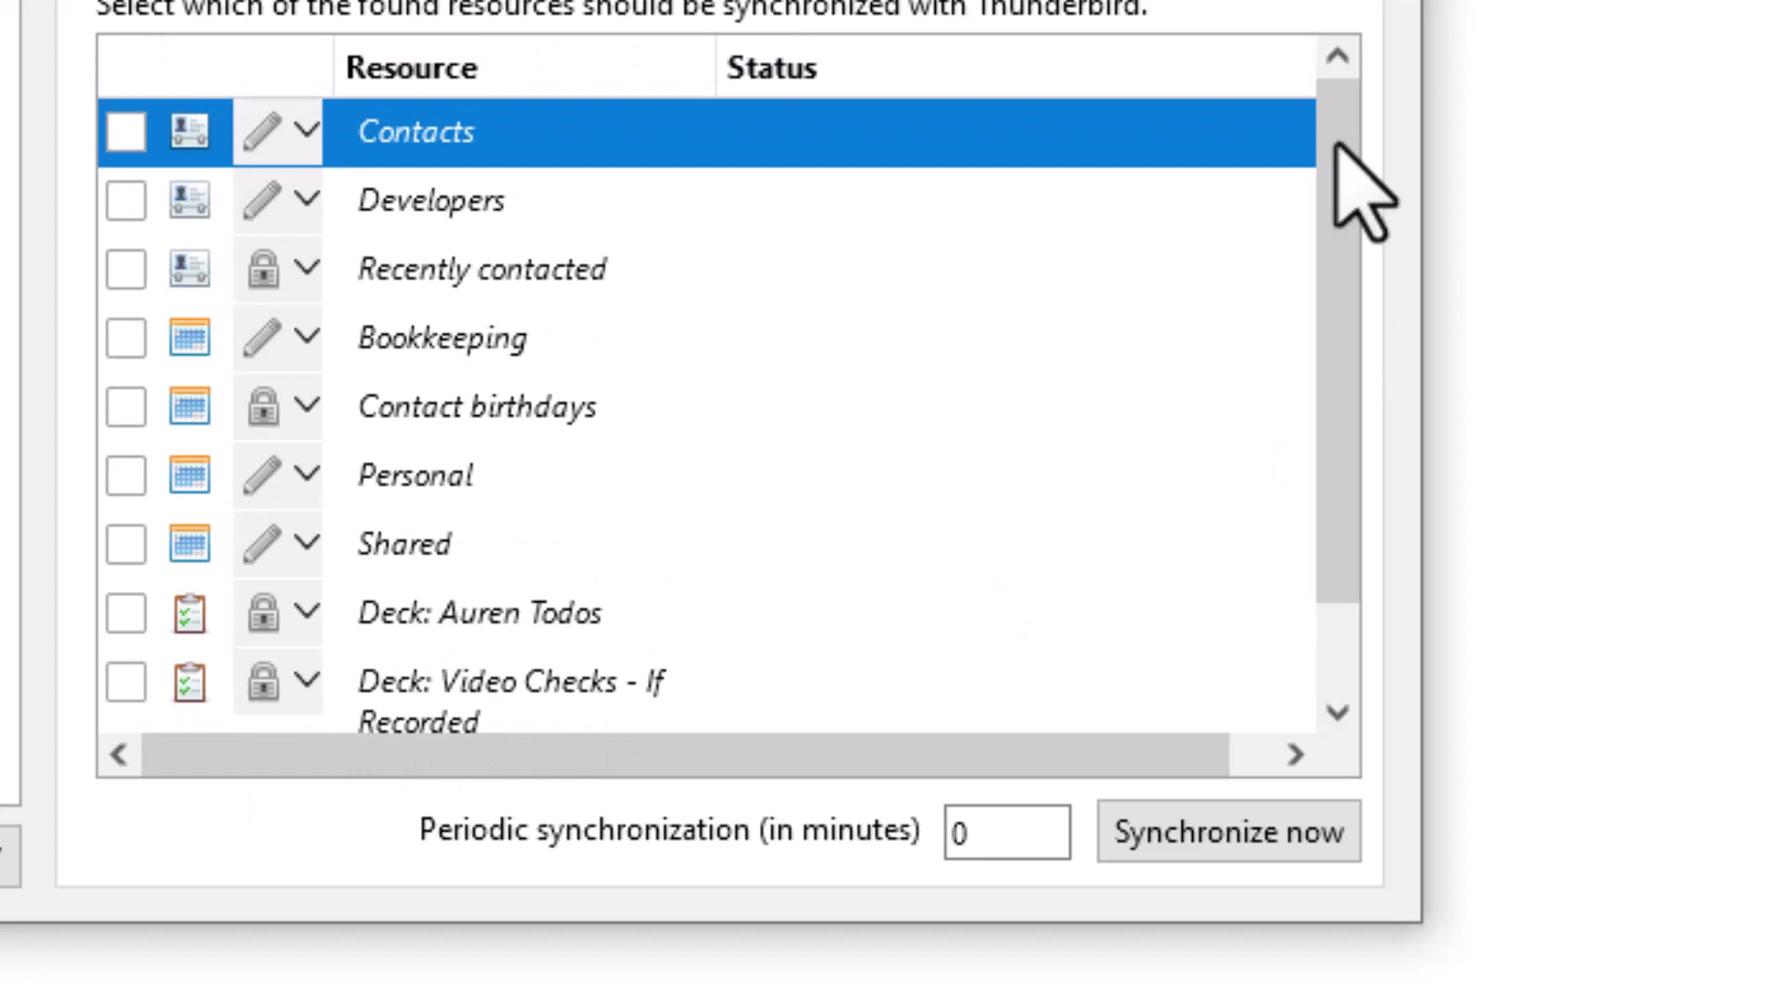
Select Contacts, Developers, Bookkeeping, Contact birthdays, Personal and Shared for synchronization
click(125, 132)
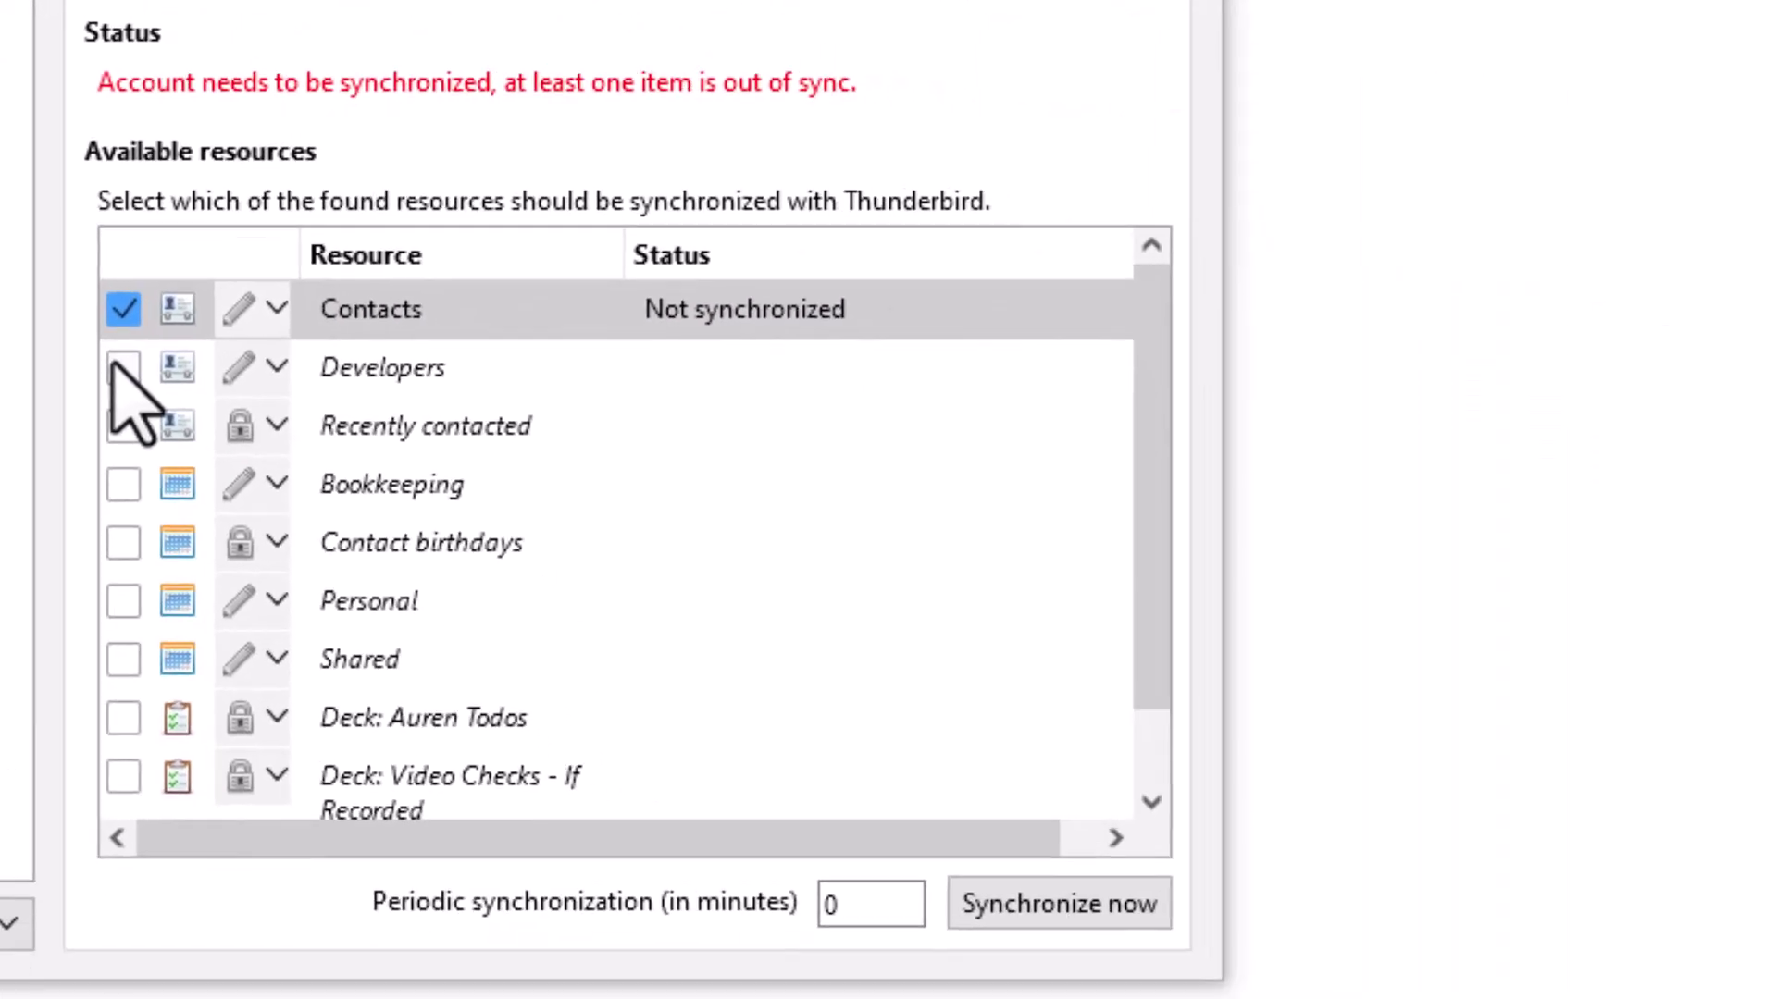
click(211, 631)
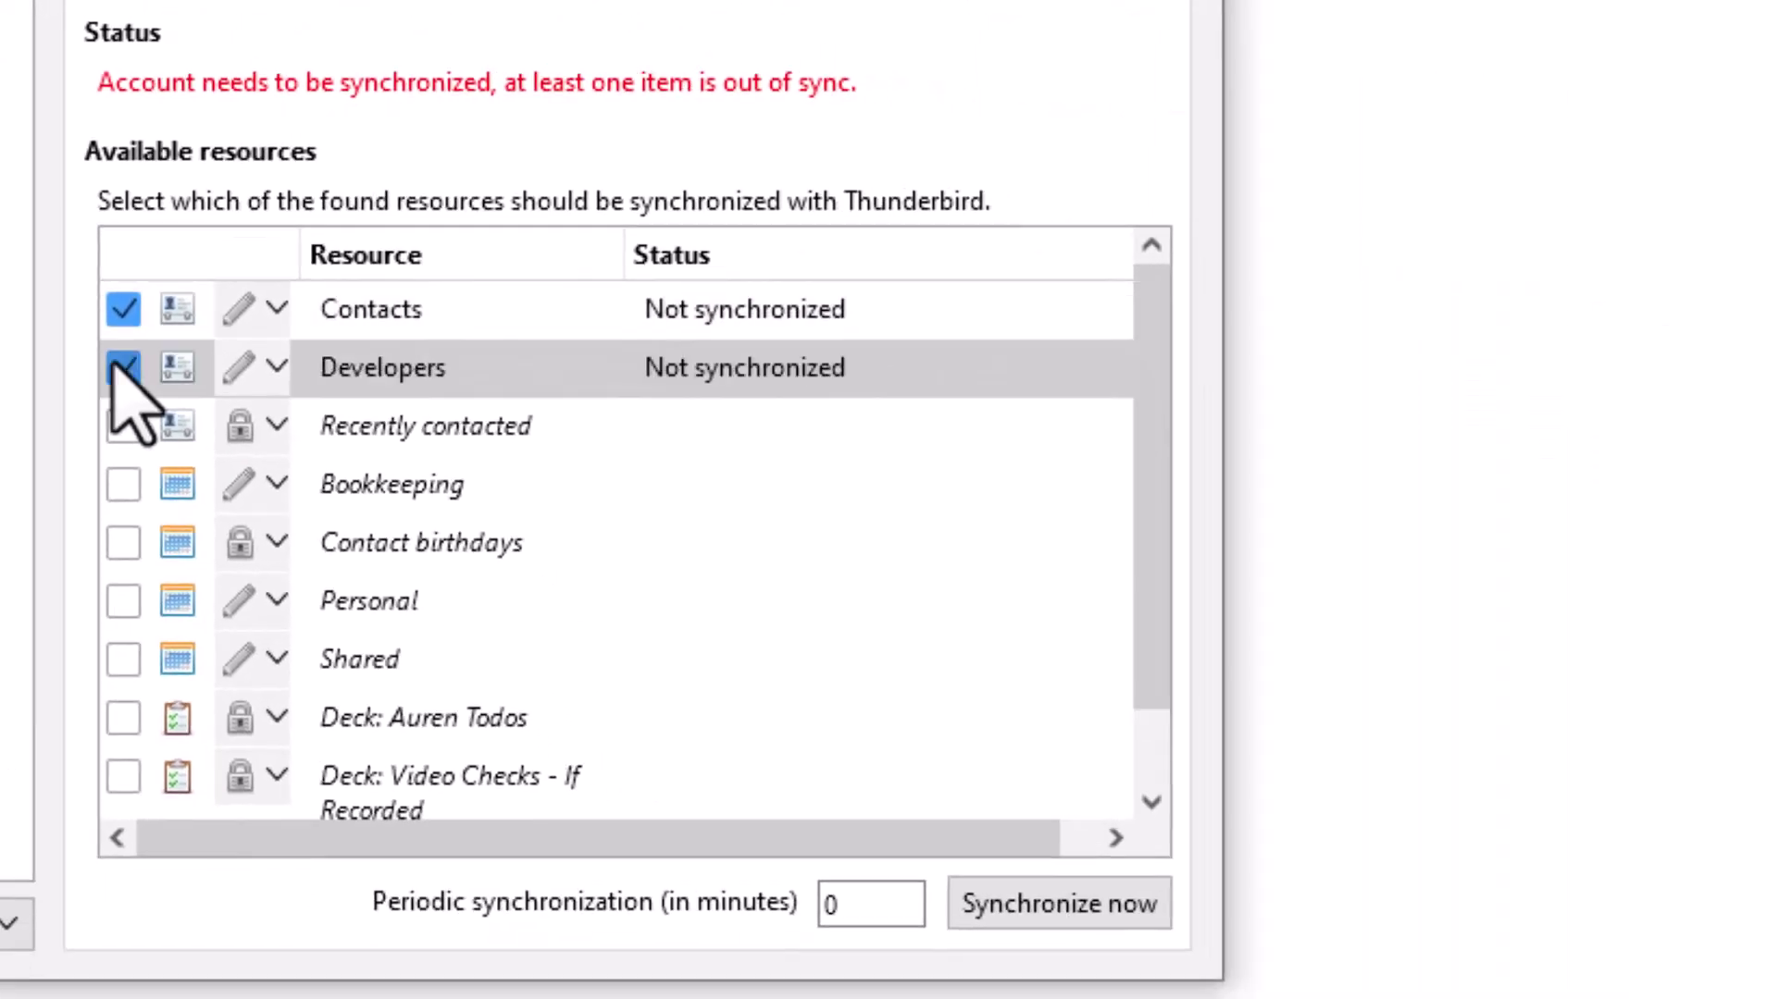
click(123, 485)
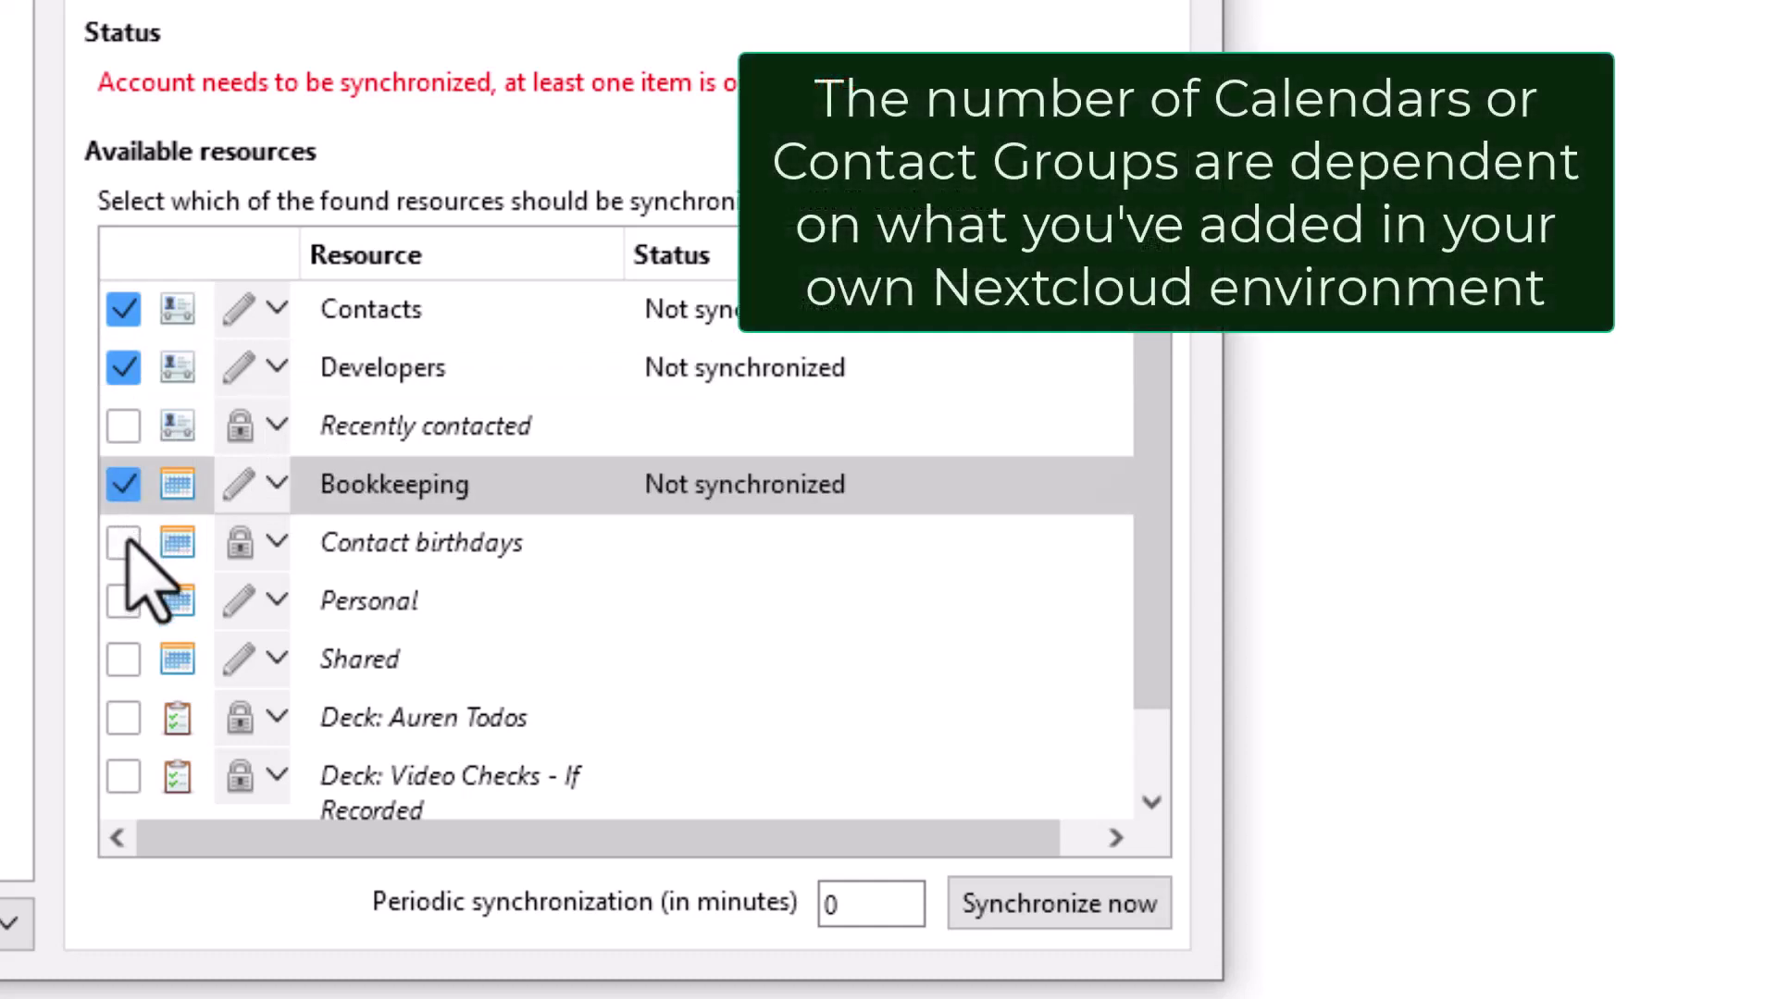
click(122, 542)
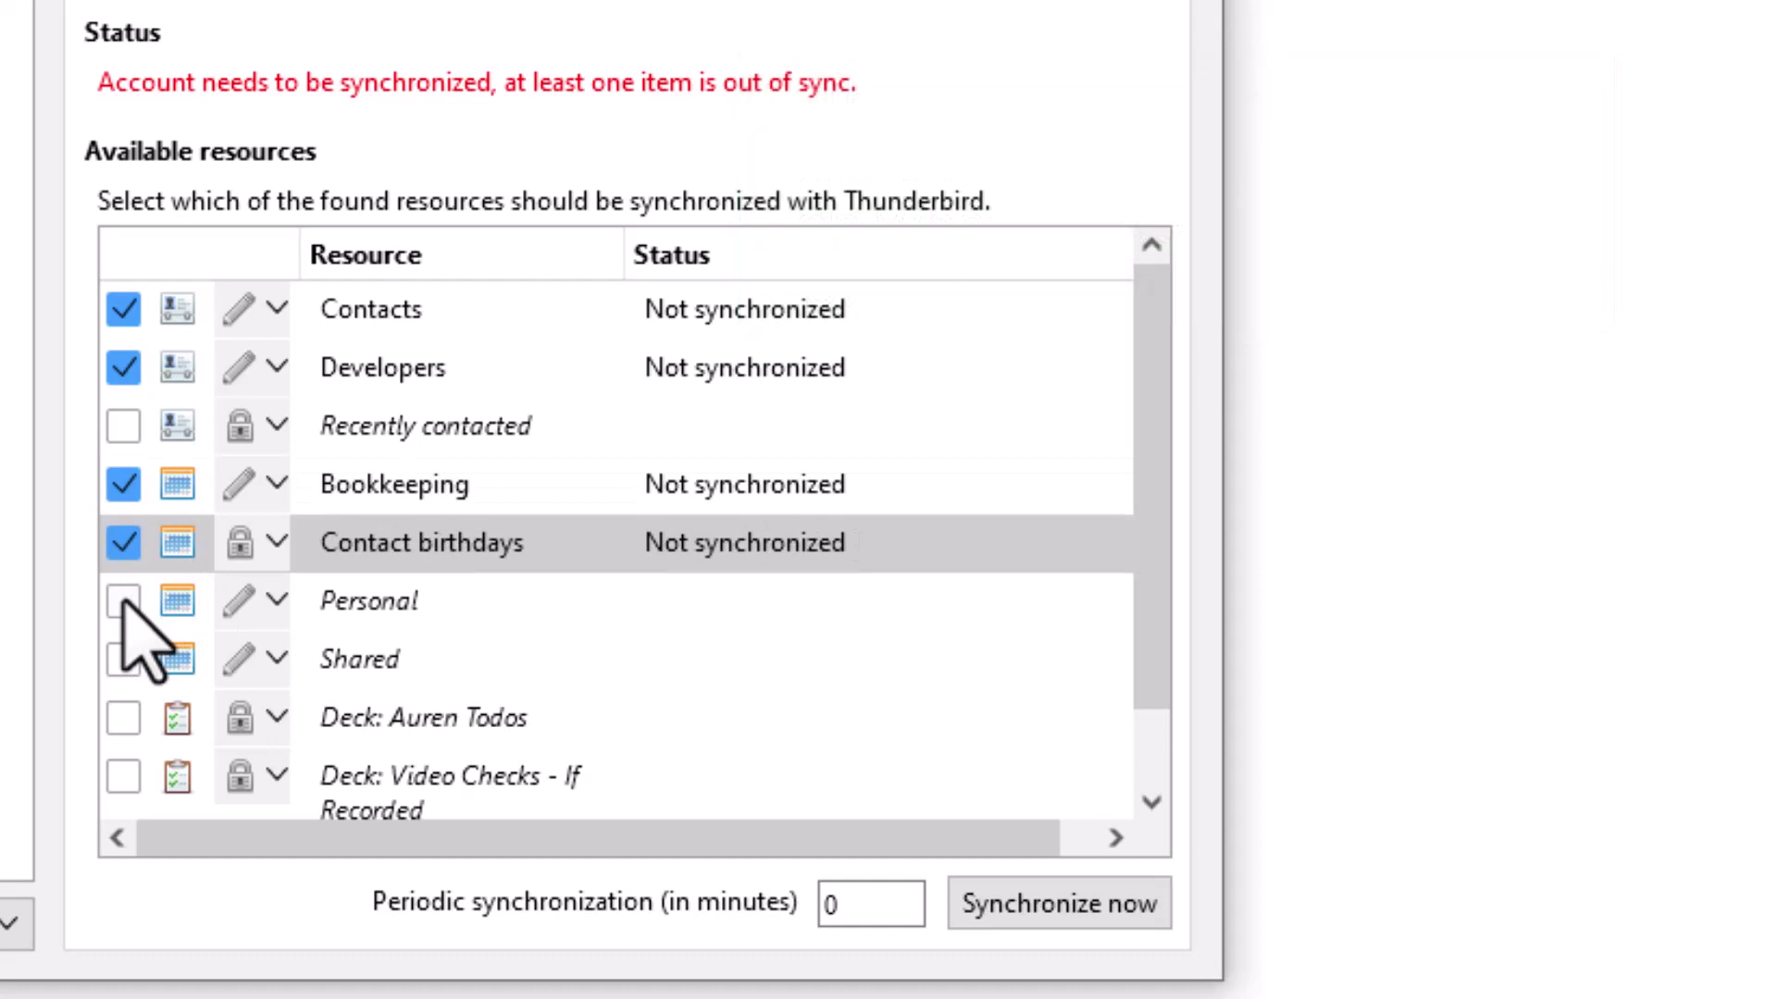
click(122, 600)
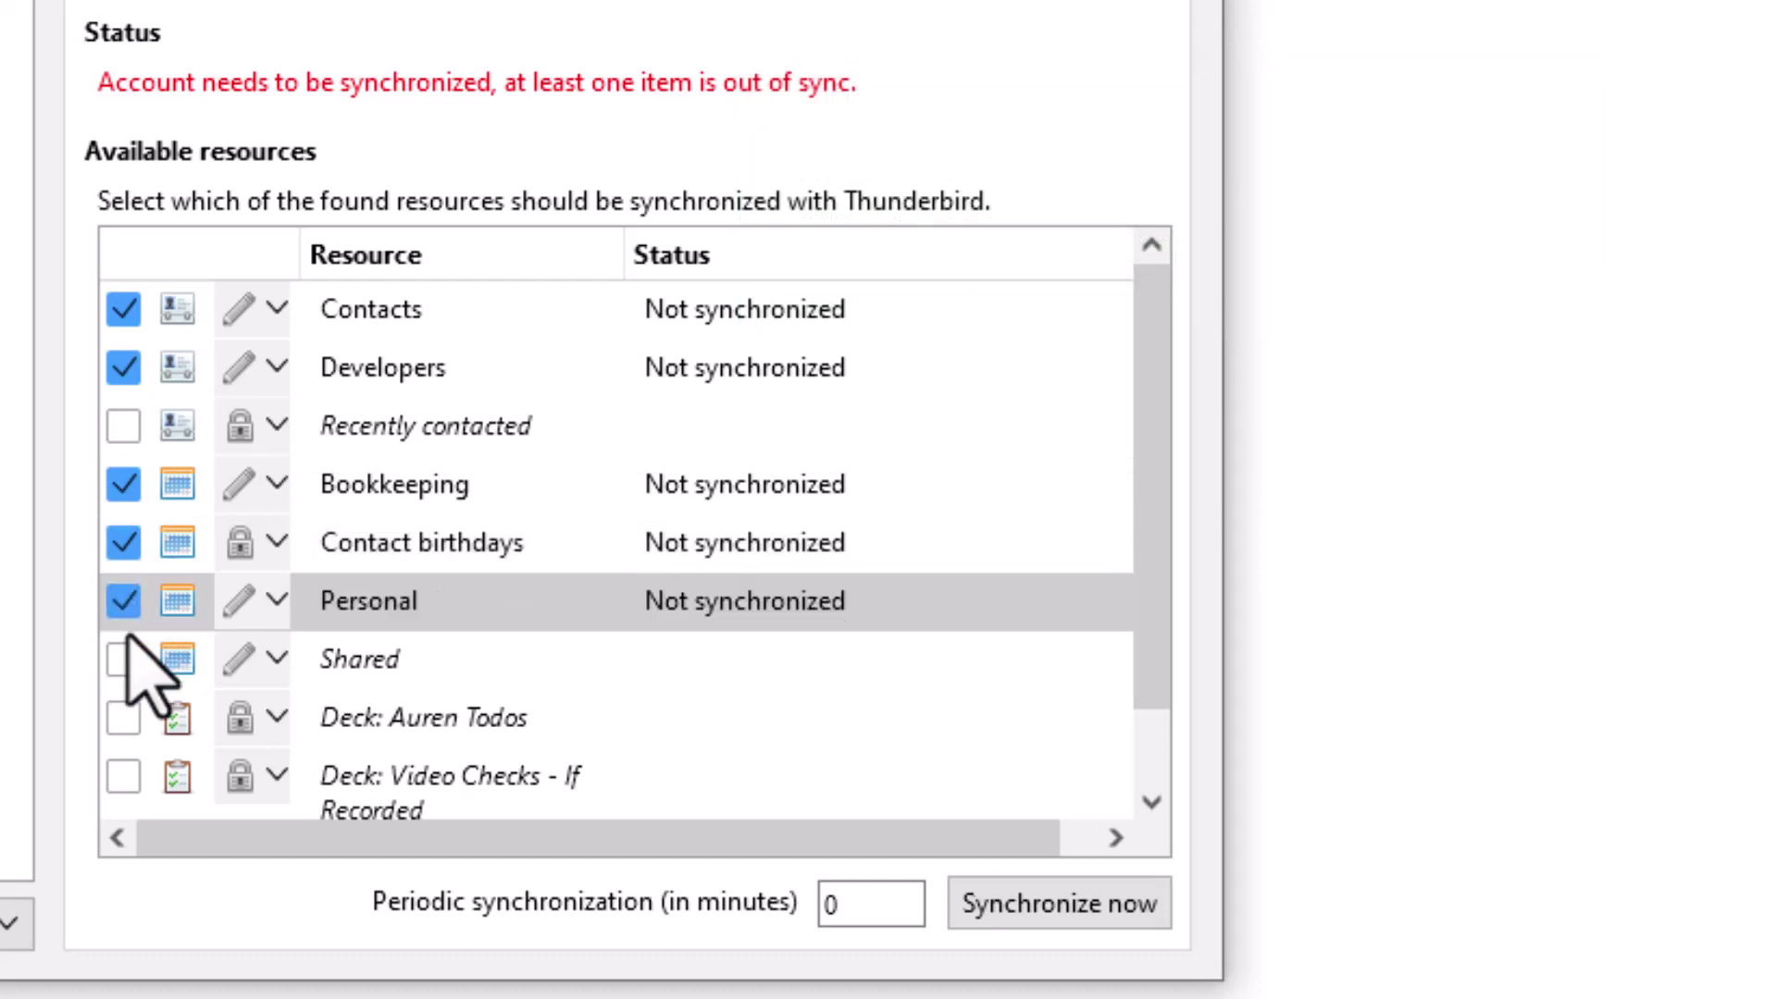
click(123, 660)
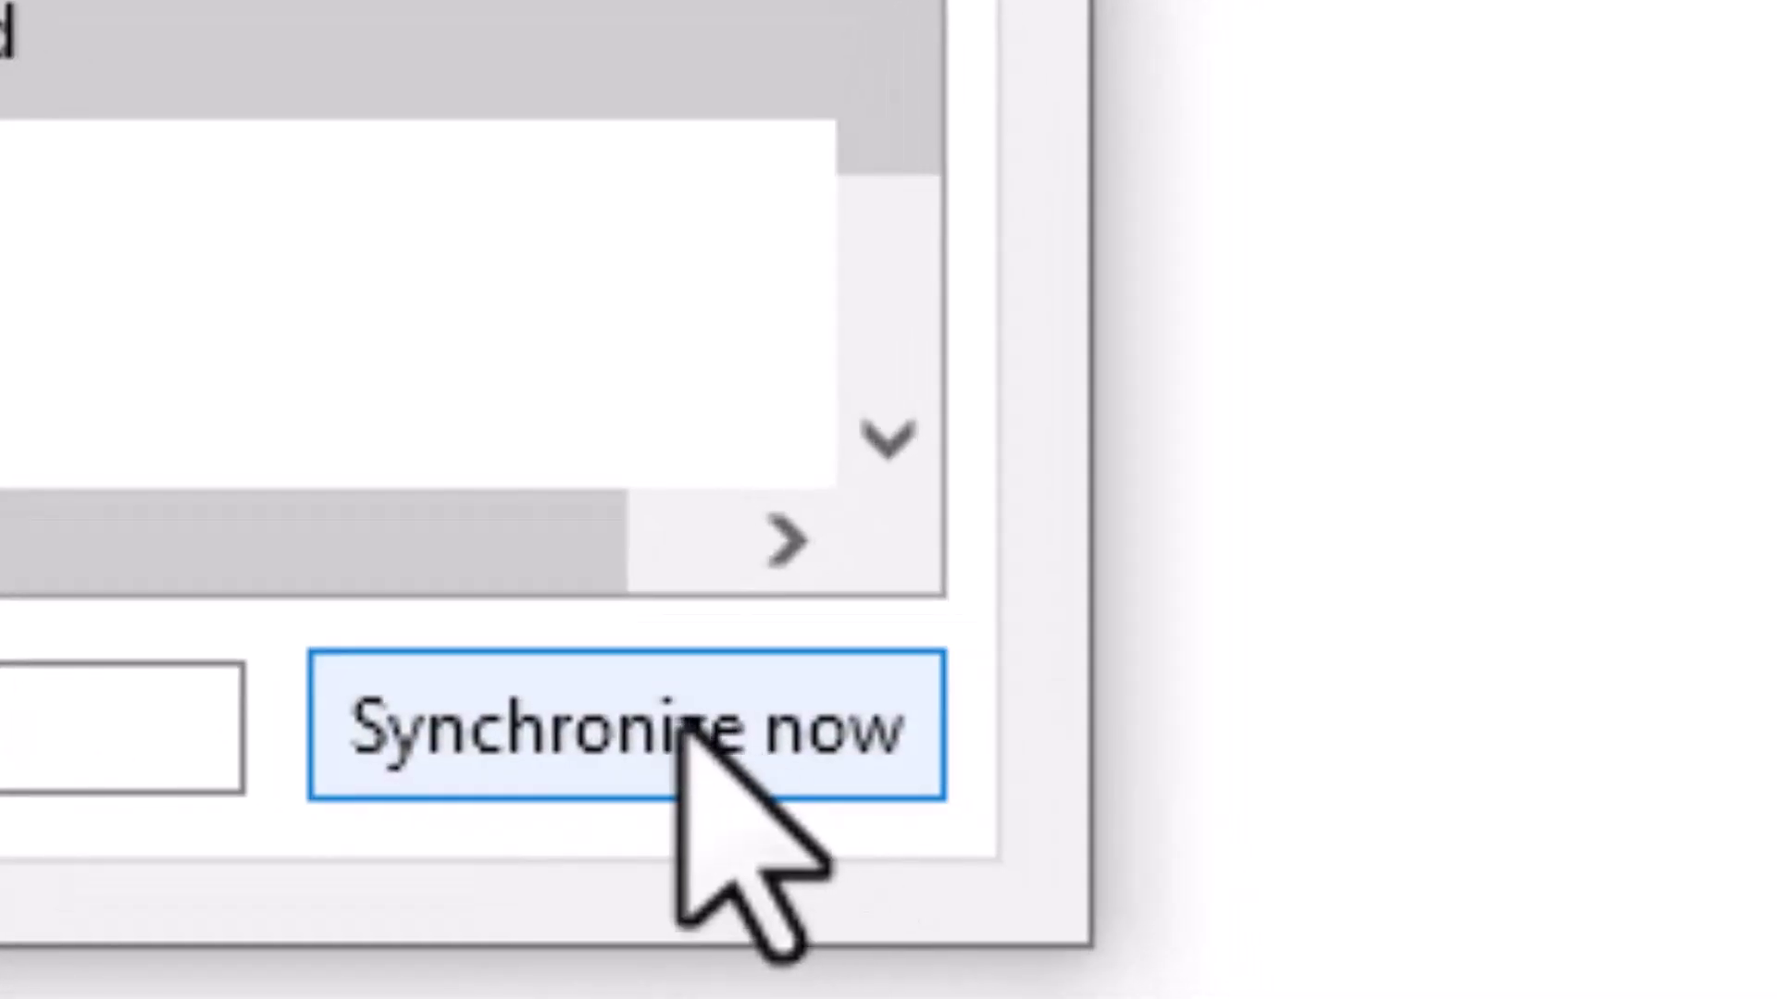
Synchronize the six selected Jays SM Cloud resources now
click(690, 744)
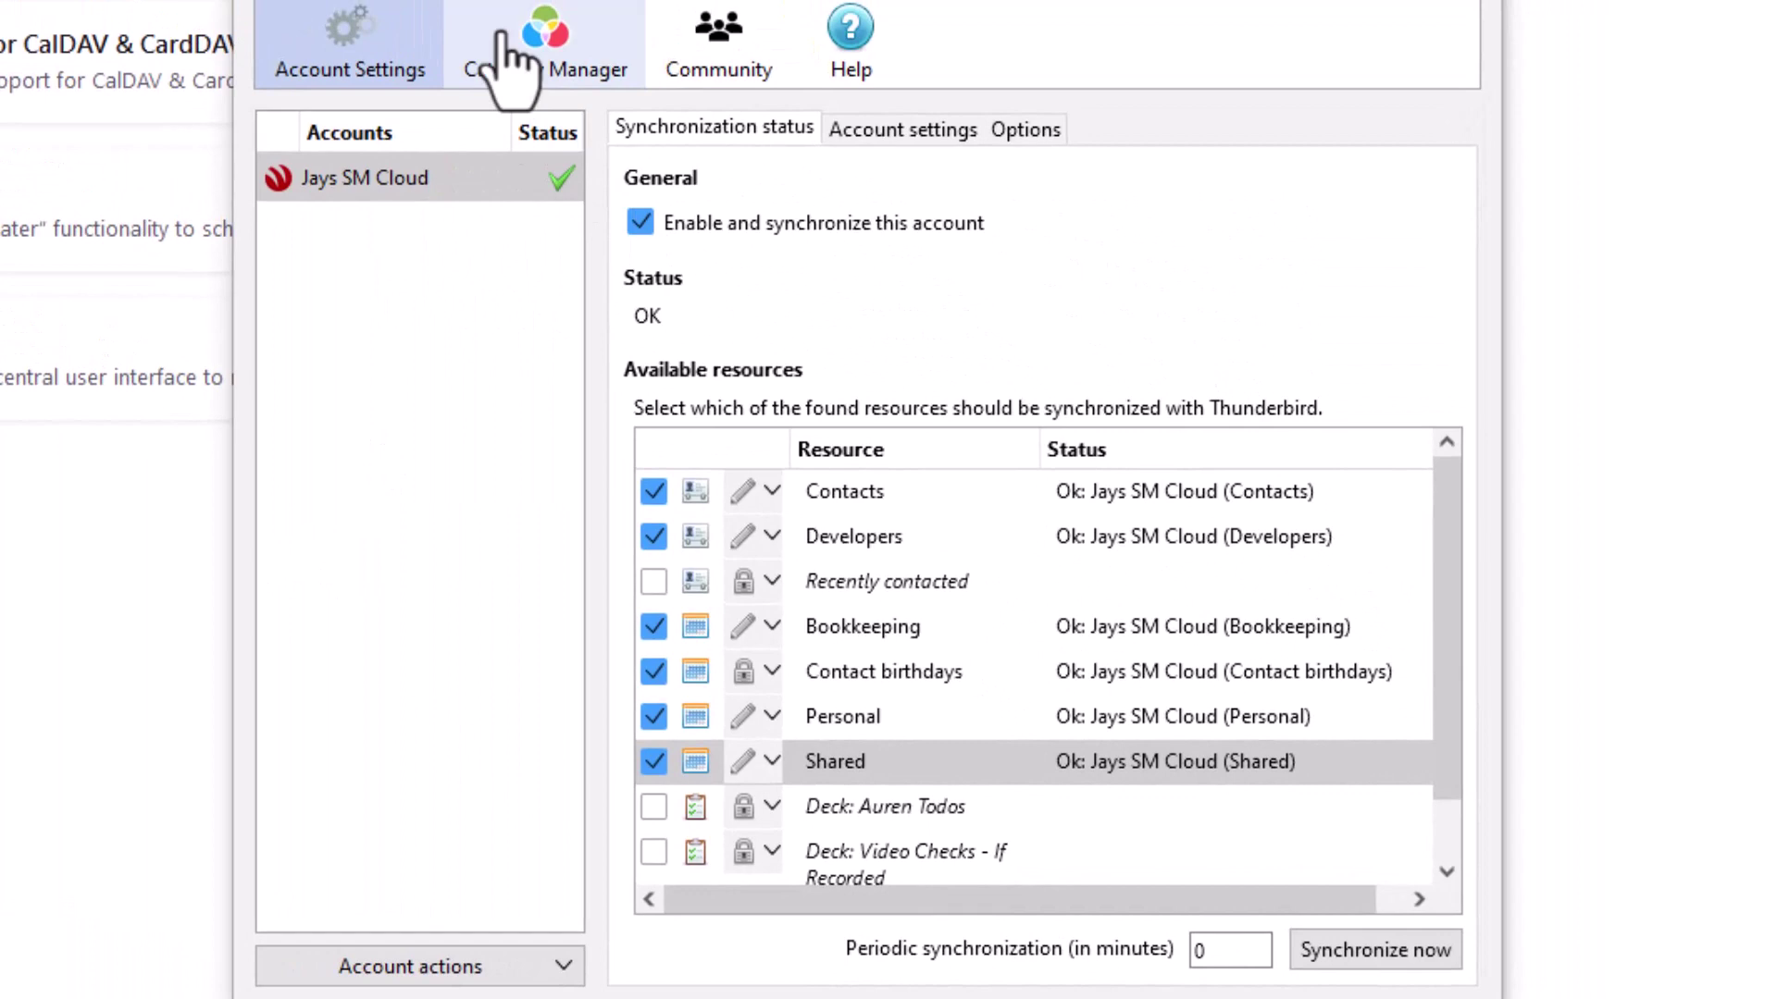
Close TbSync and the add-ons page, then view the Jays SM Cloud (Contacts) address book
click(1462, 50)
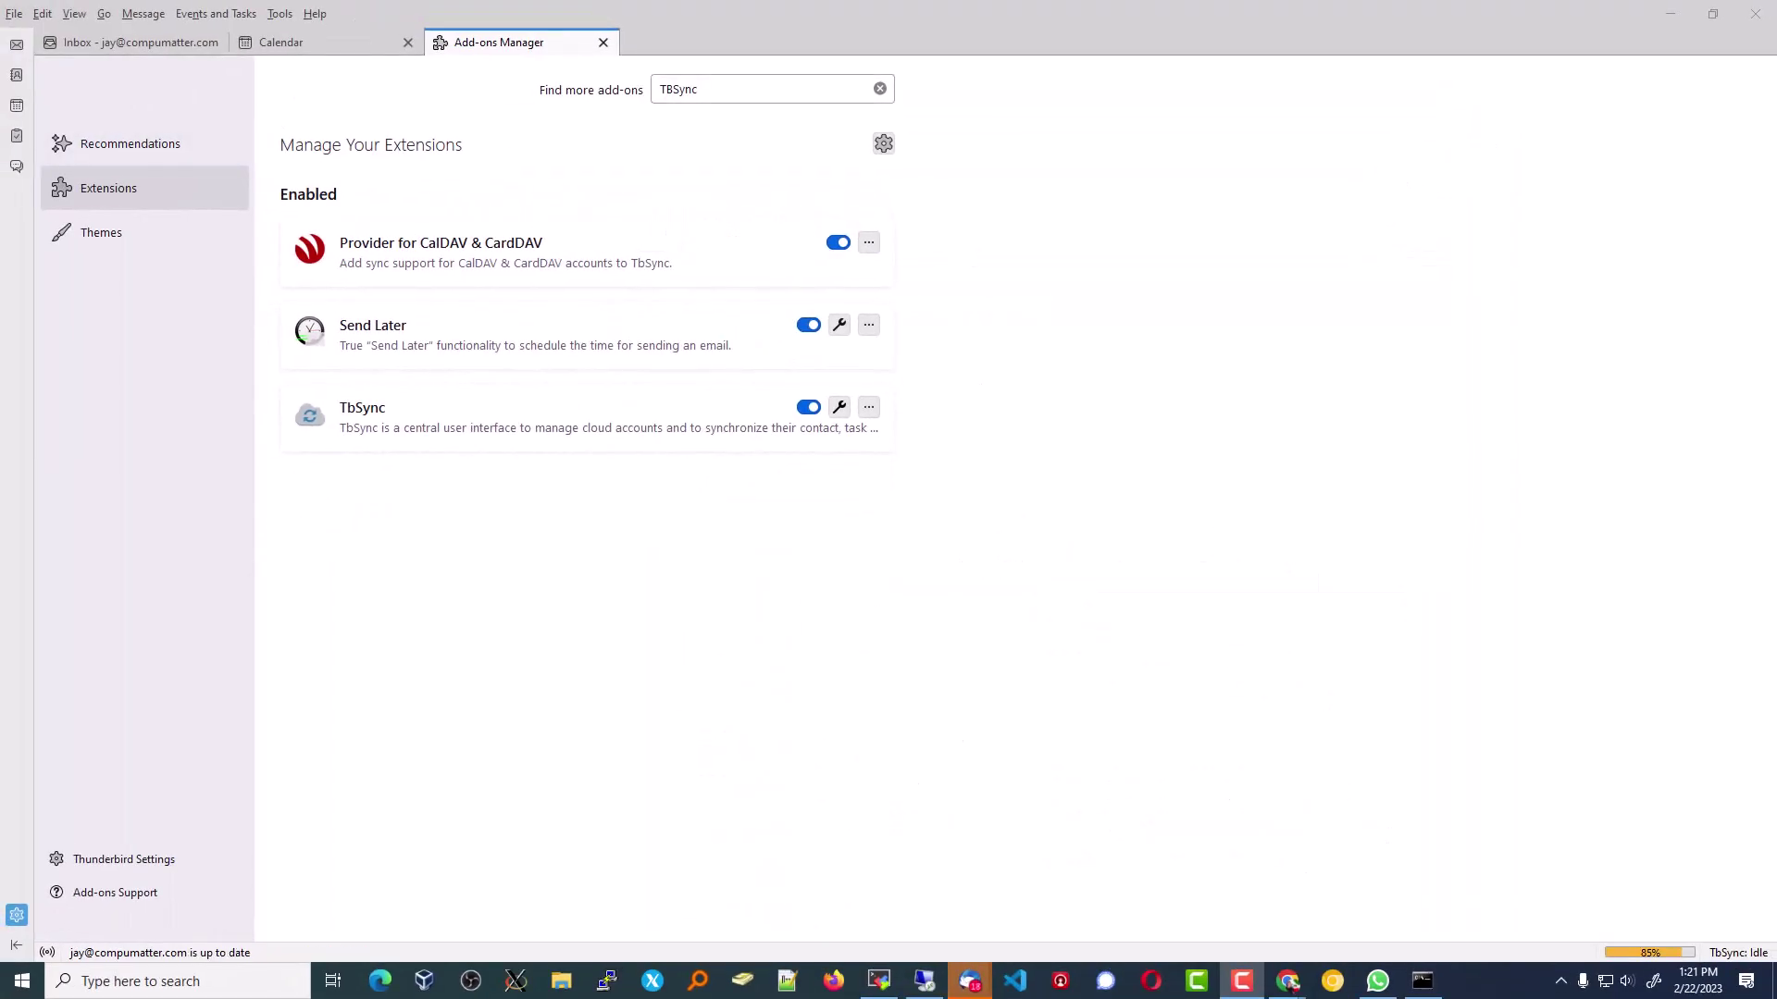
click(602, 41)
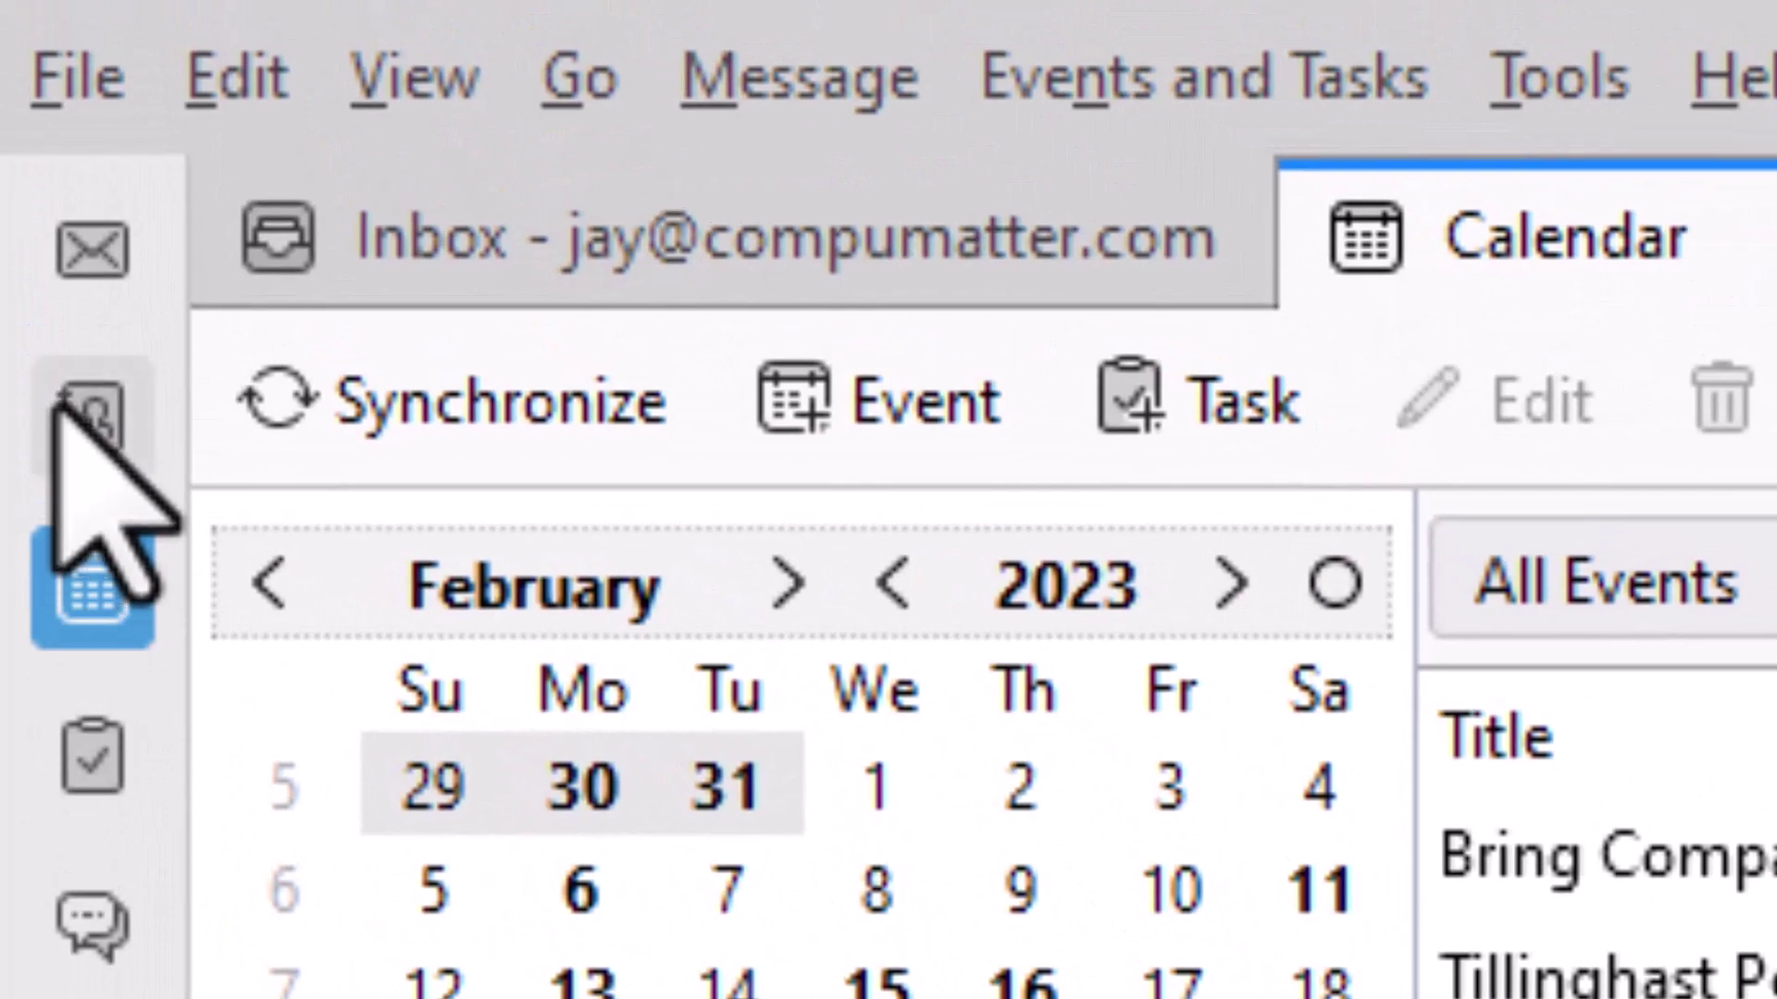
click(84, 417)
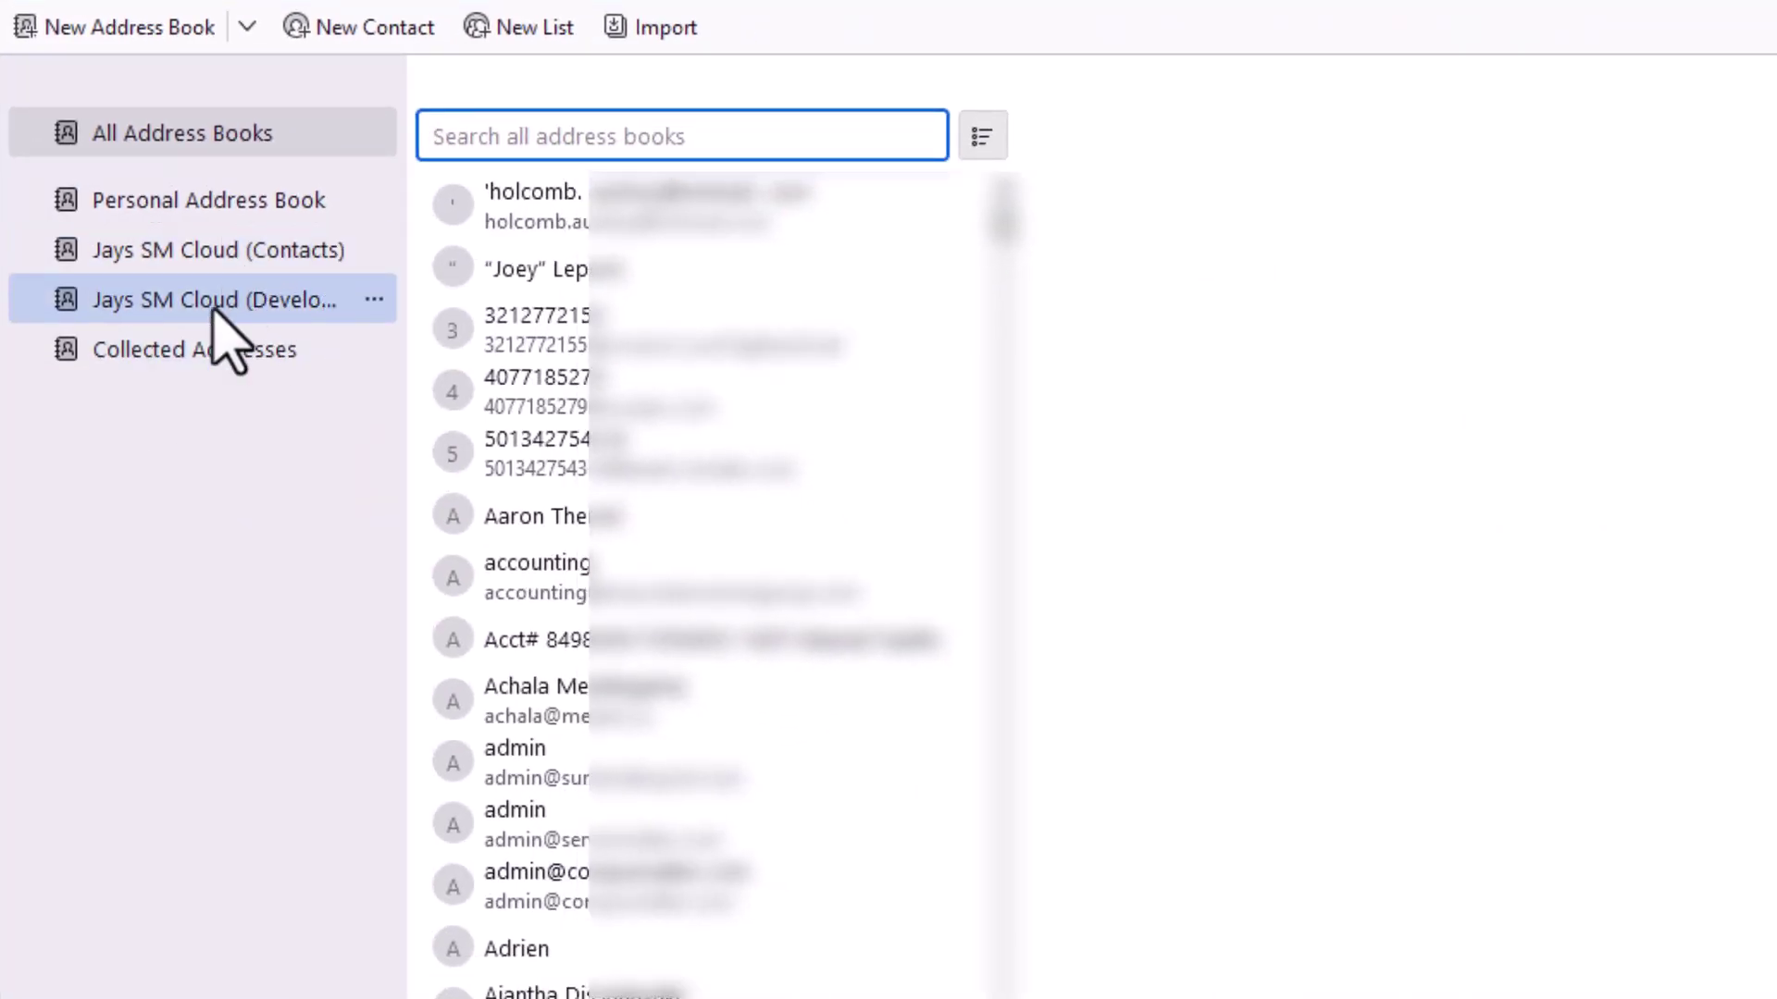
click(218, 249)
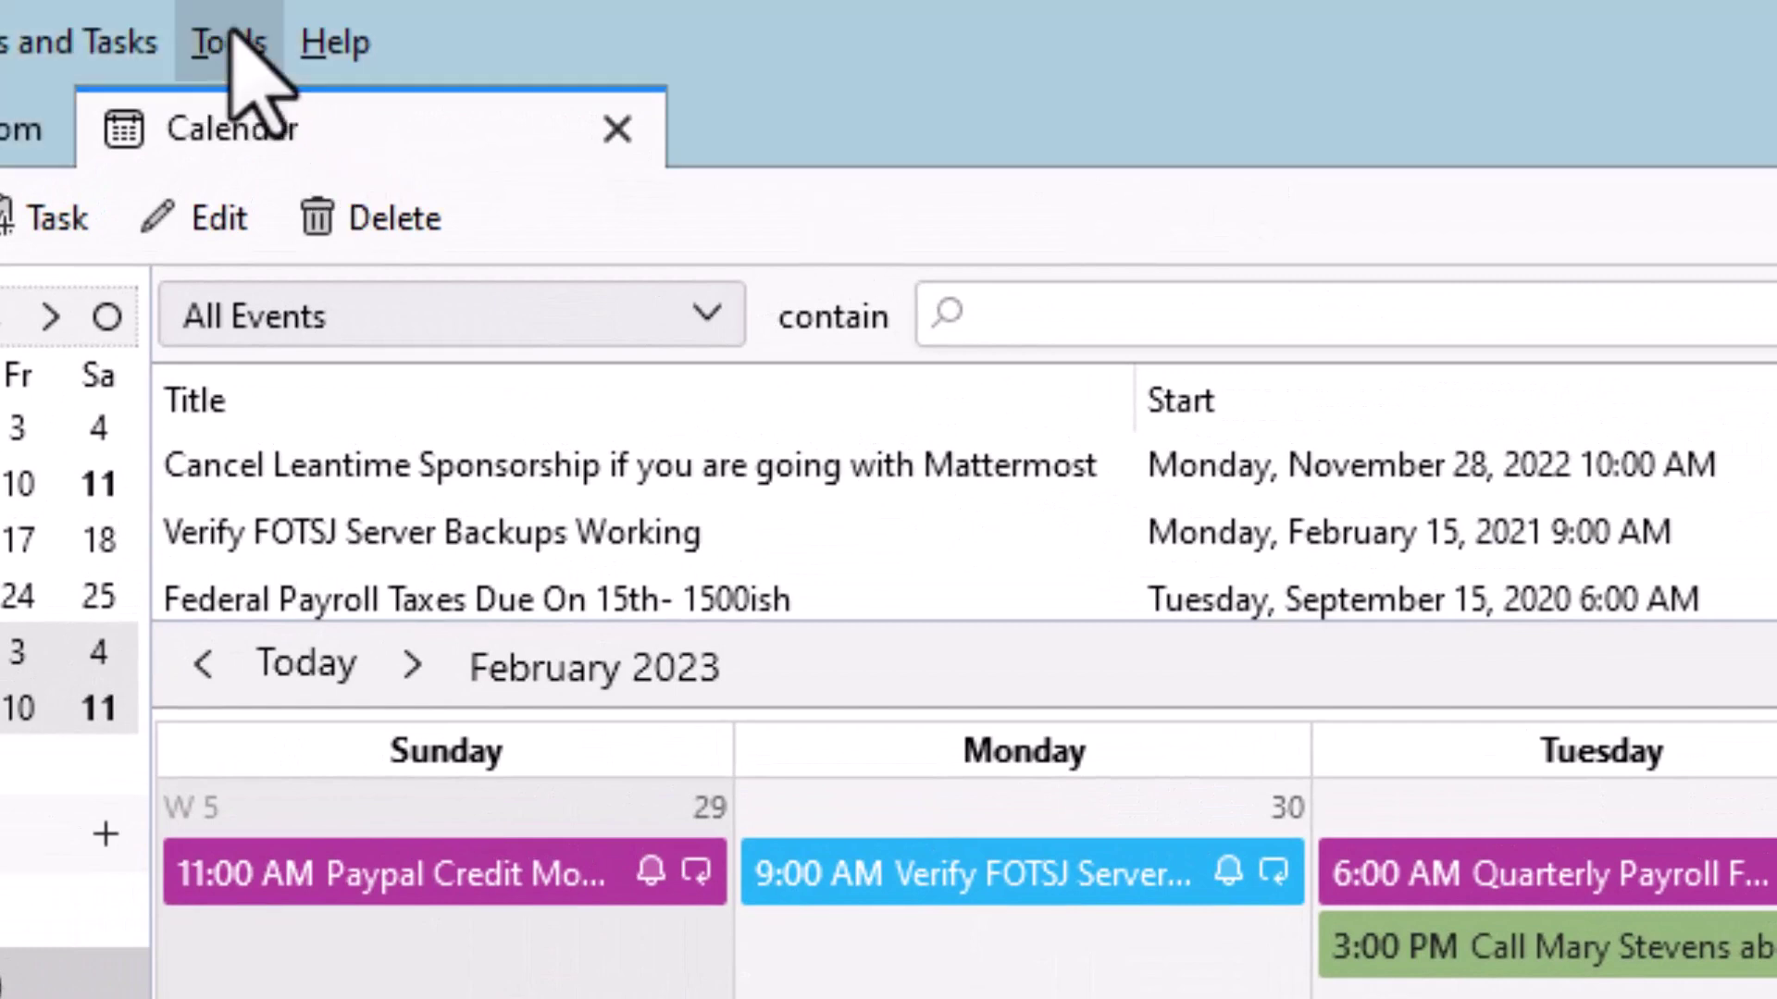
Reopen Add-ons and Themes from Tools, then return to the Calendar tab
click(229, 42)
click(340, 293)
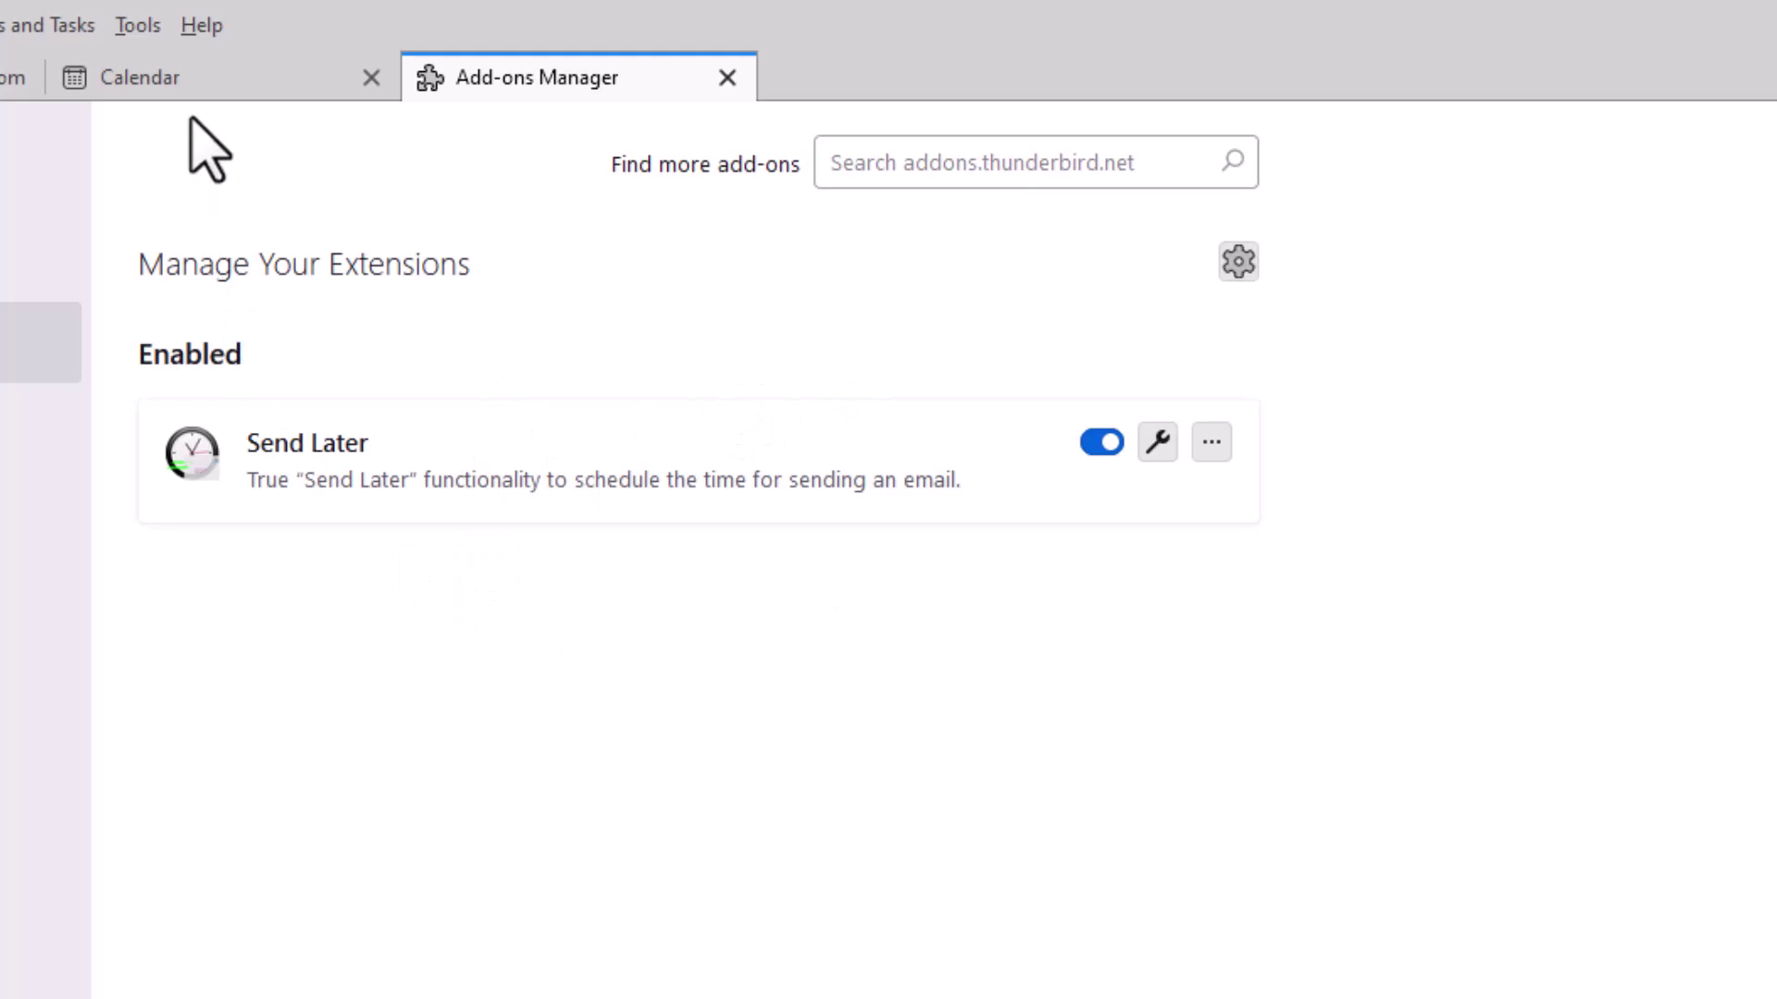
click(194, 76)
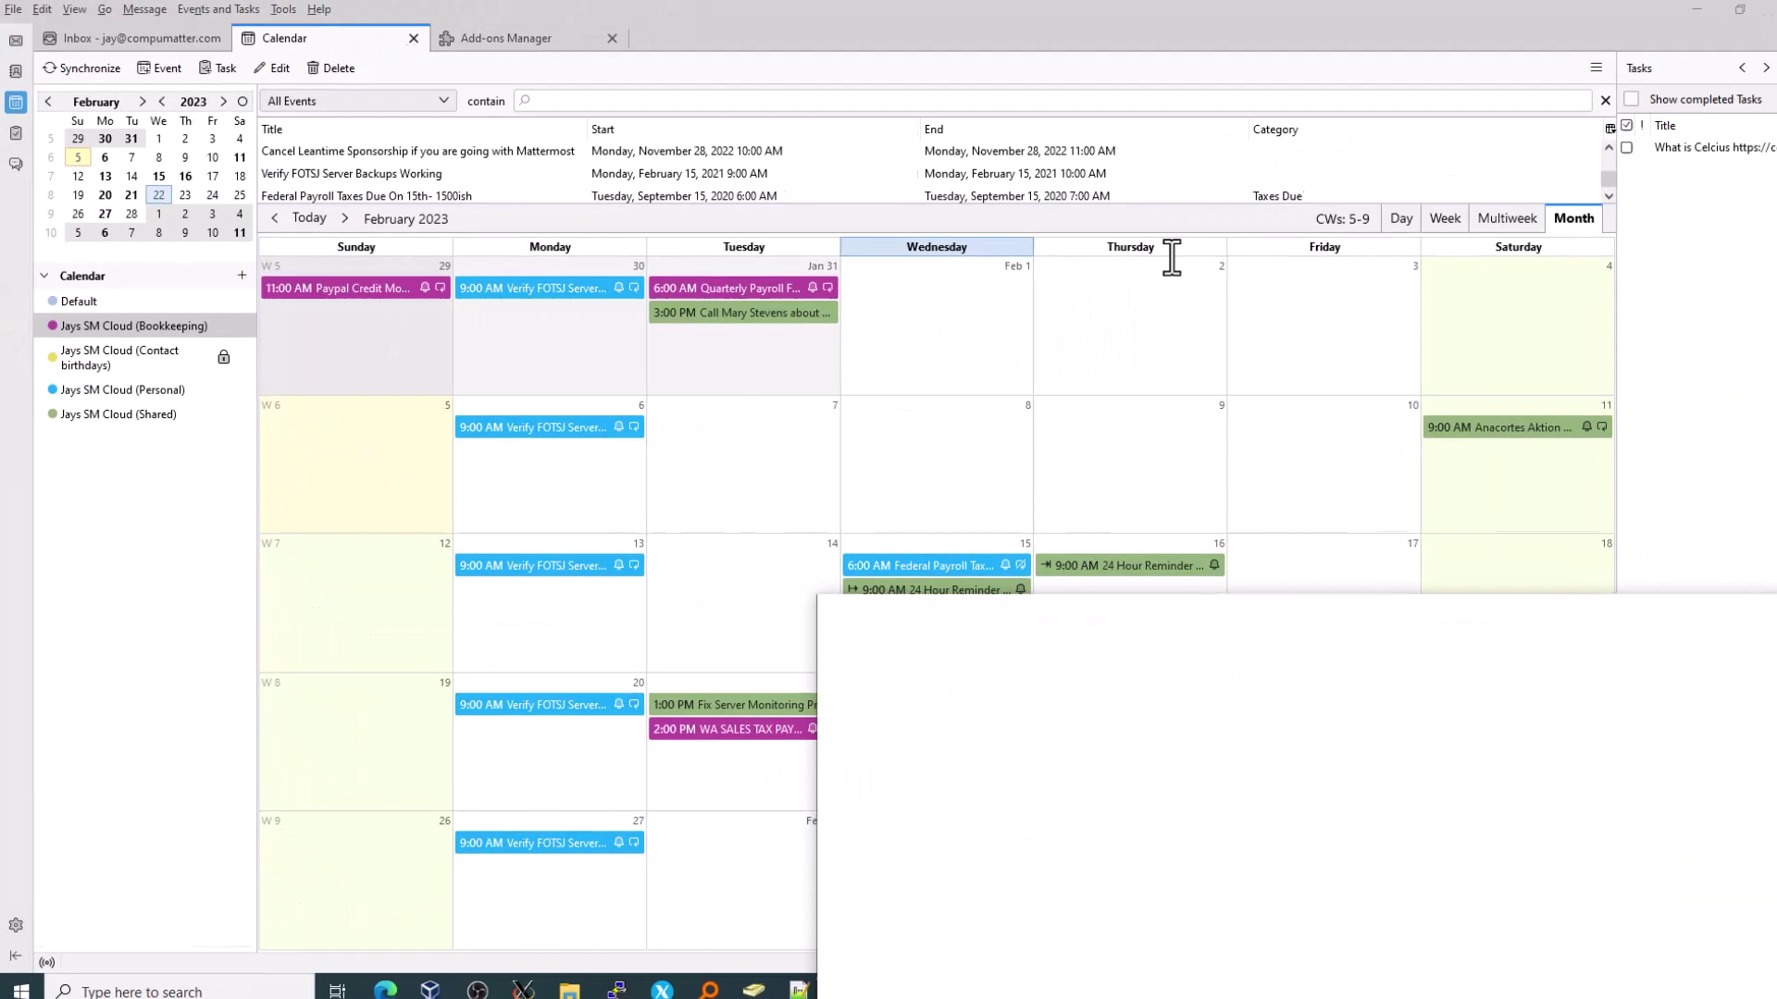
Create a test all-day event on February 5 in Nextcloud Calendar
drag(1170, 250, 1302, 72)
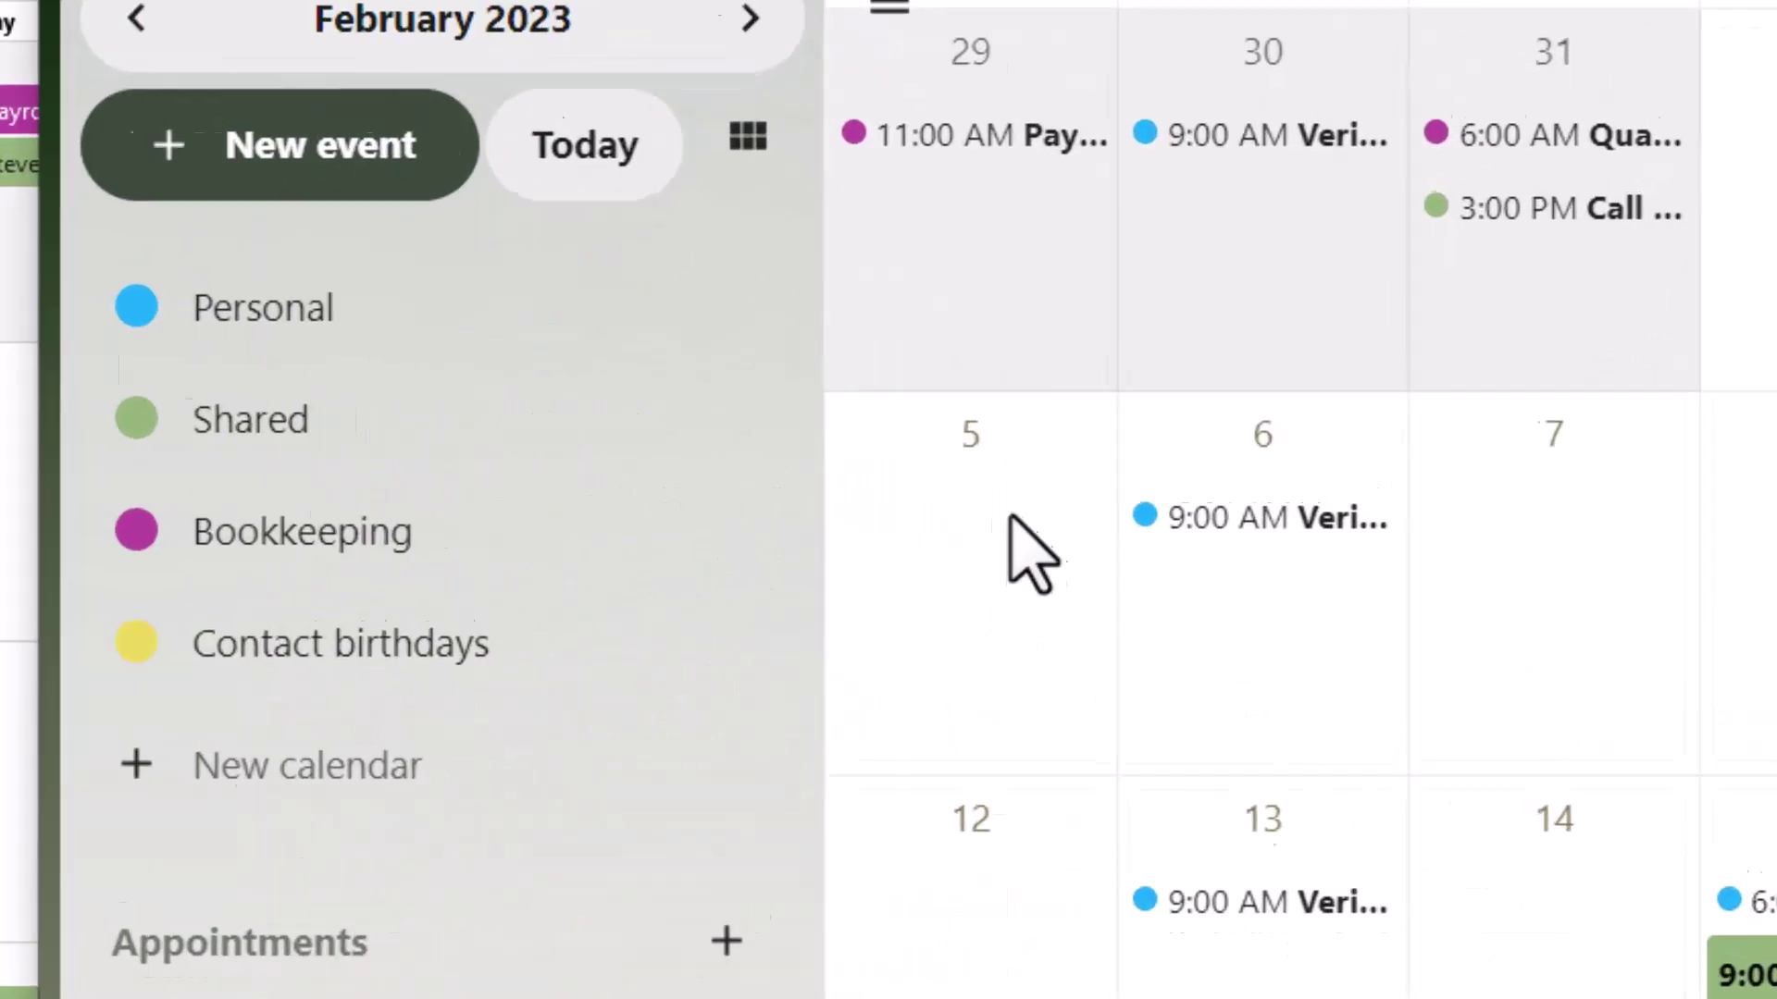
click(903, 556)
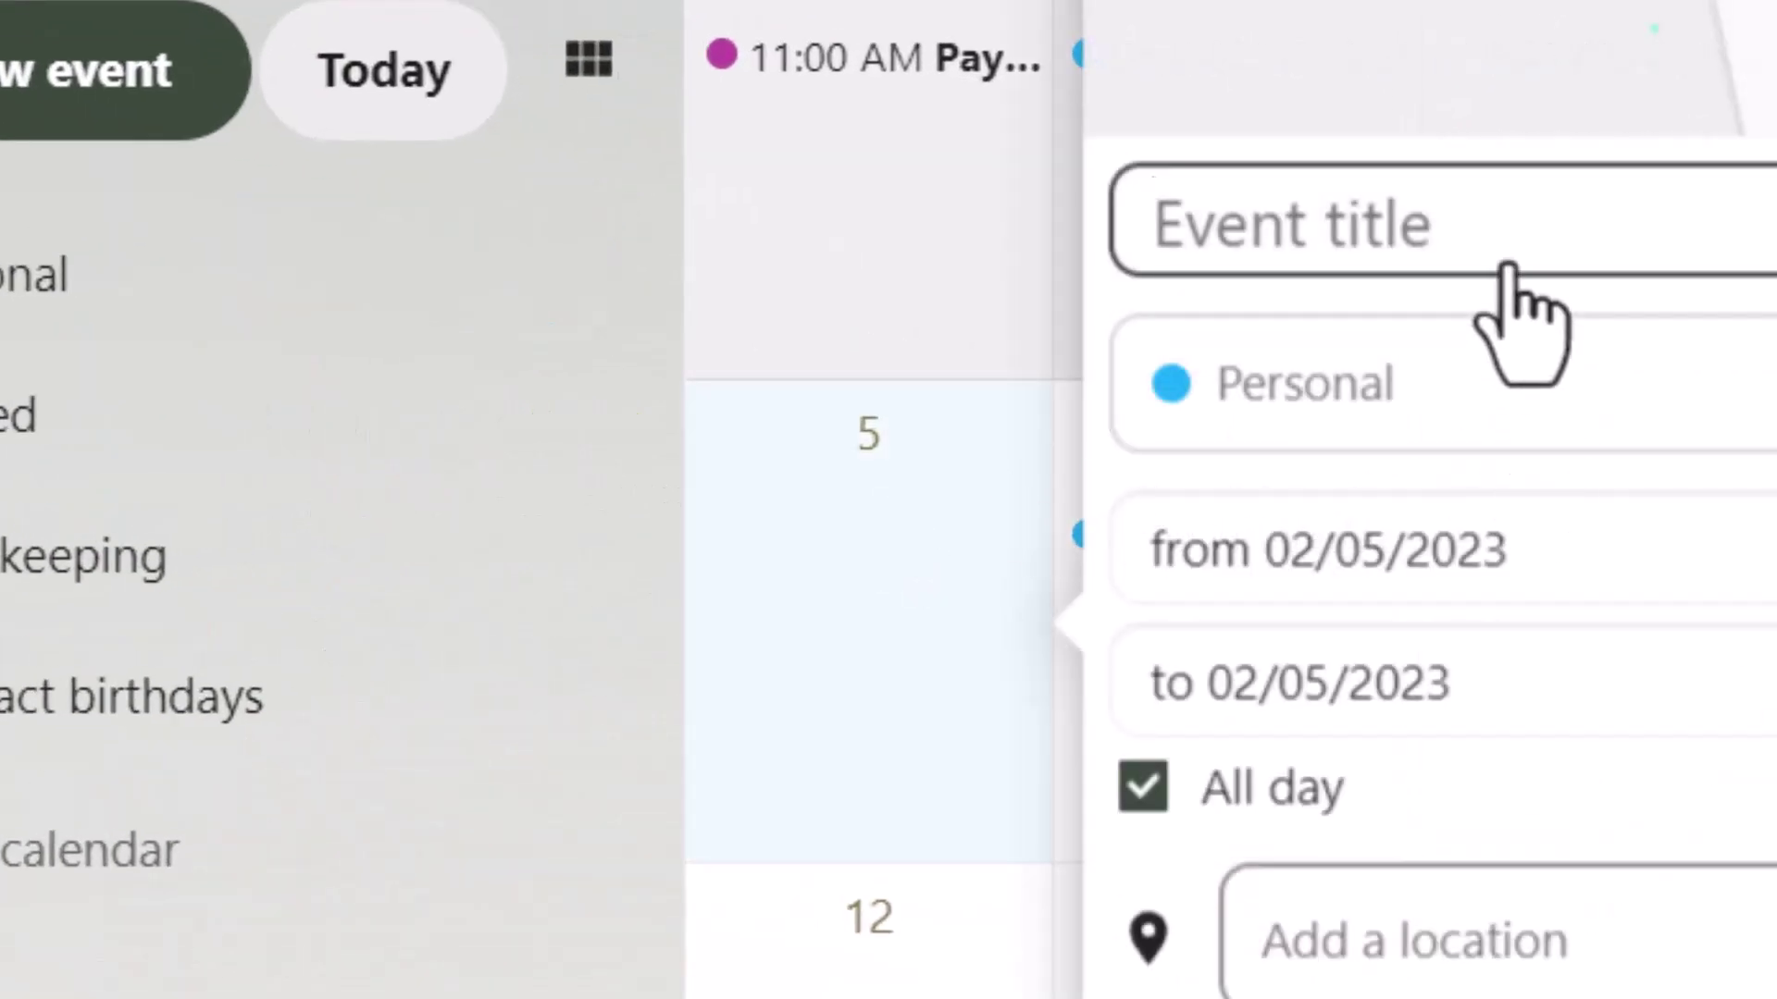
text(asdfasdfasdf)
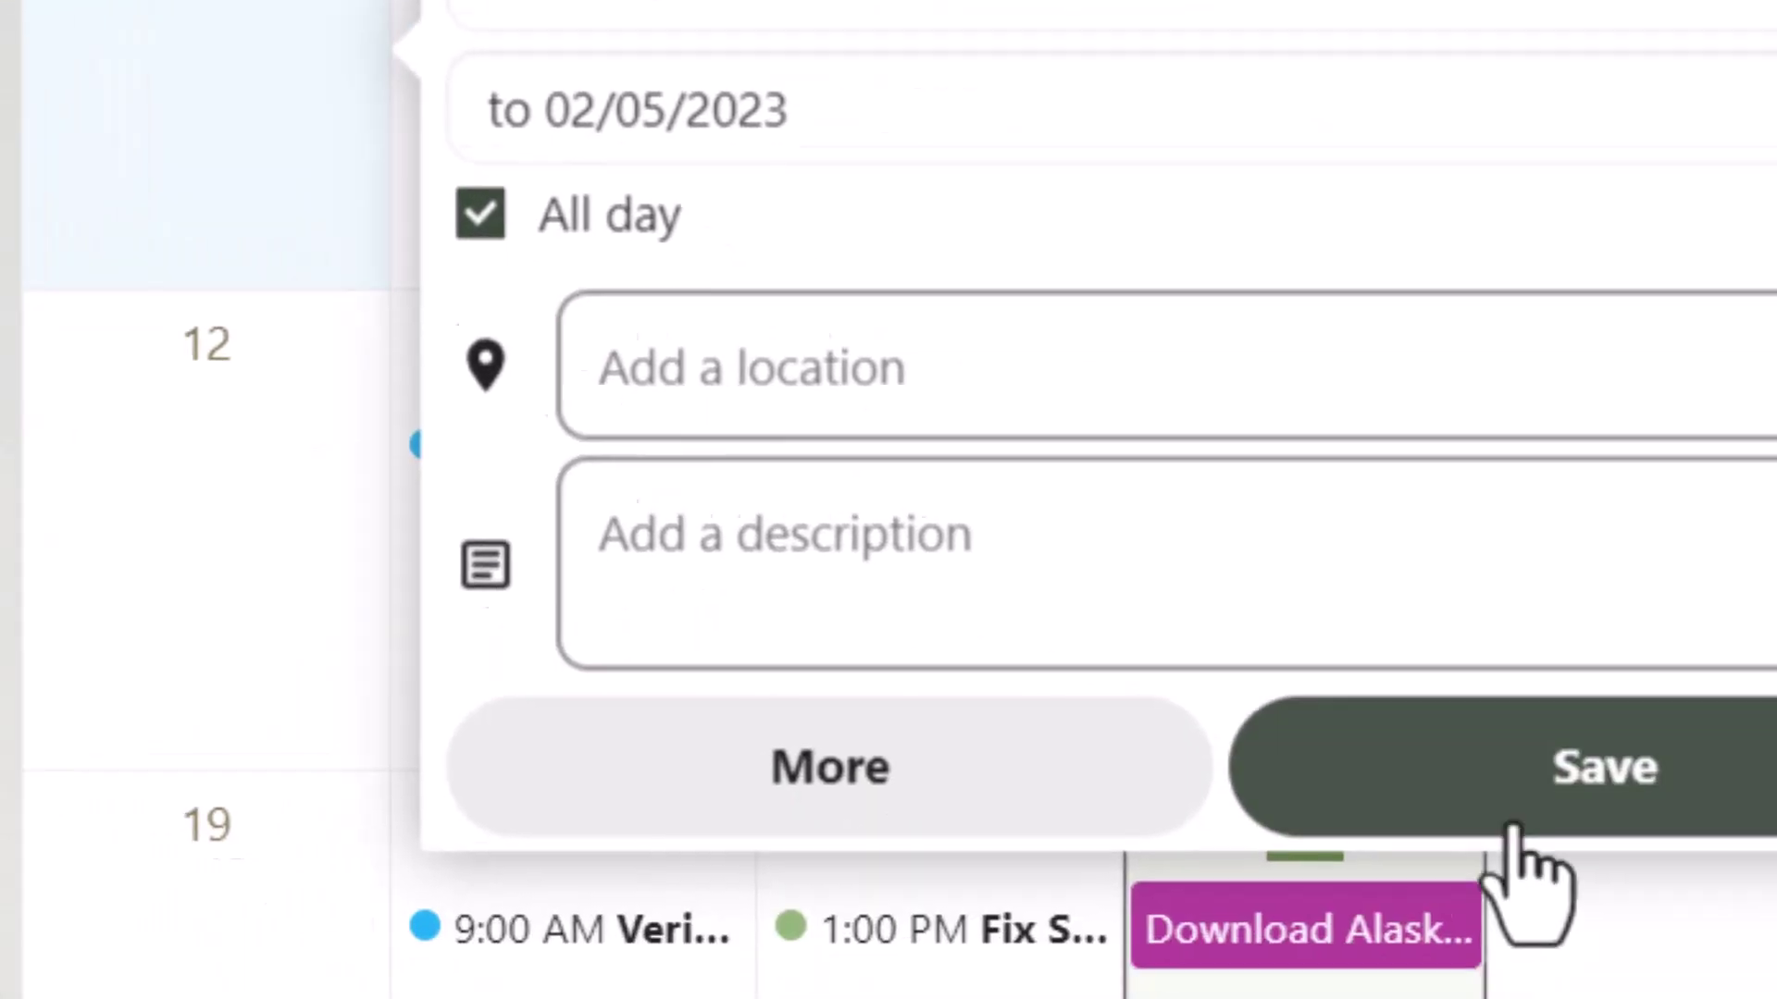
click(1534, 833)
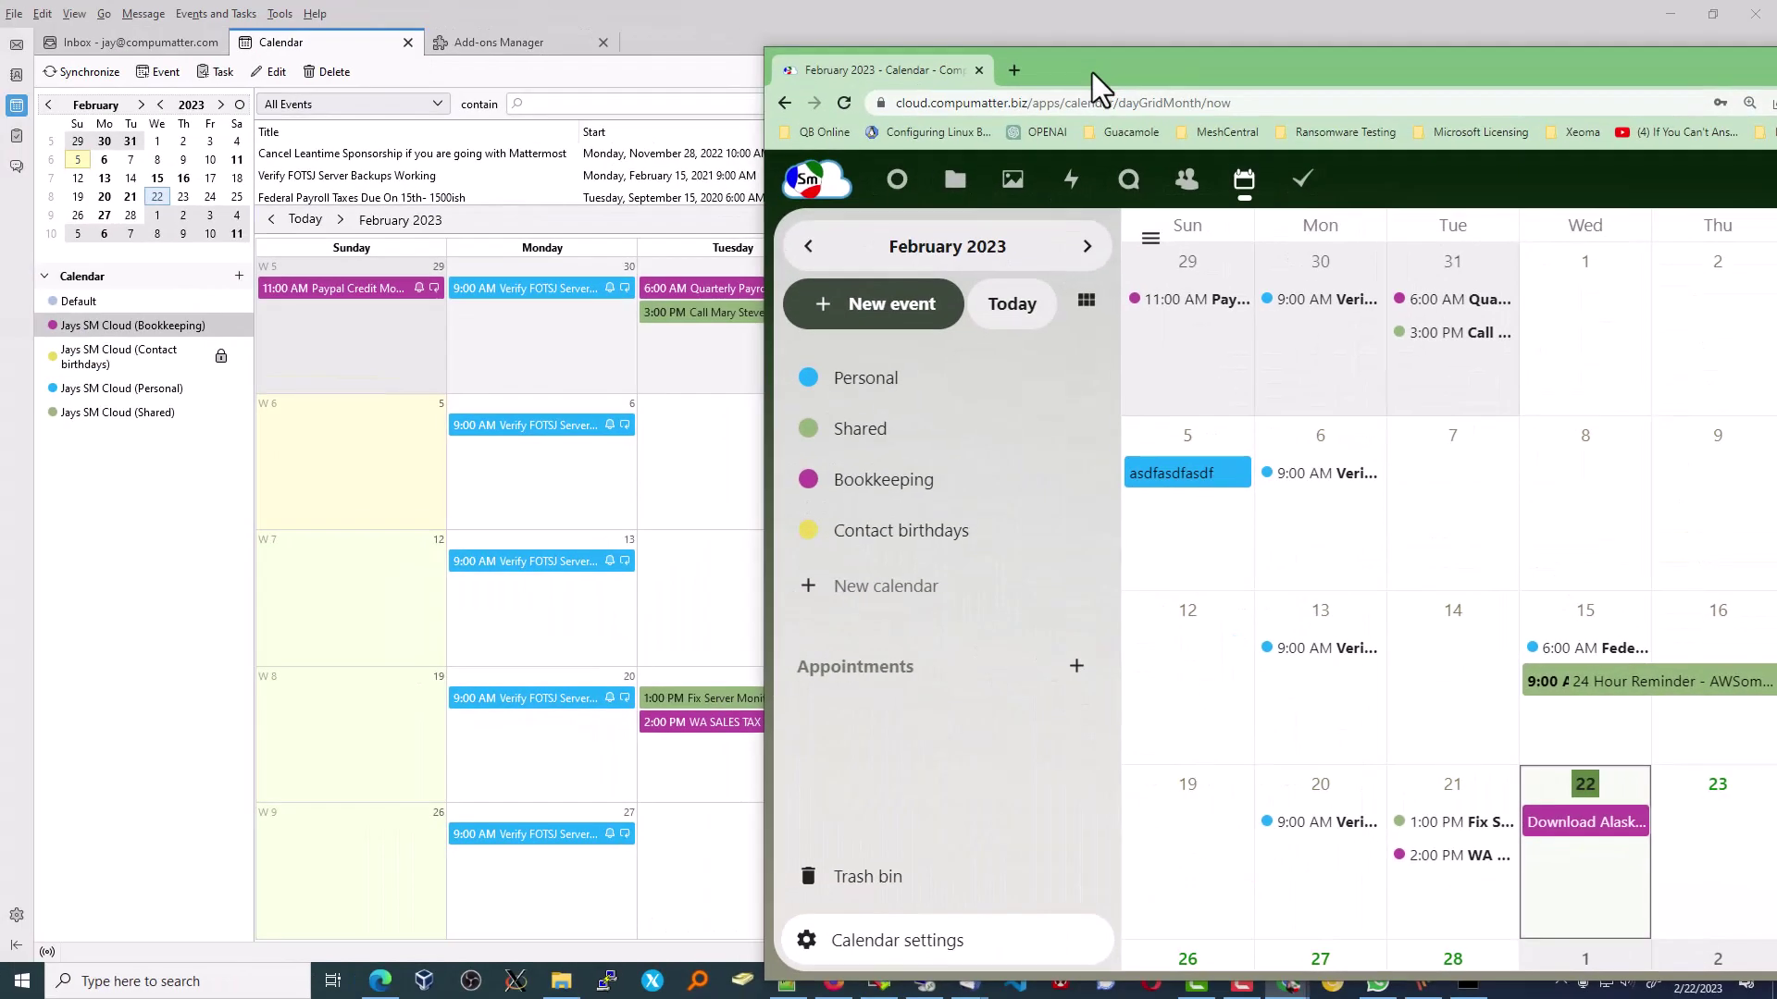
Synchronize Thunderbird so the February 5 test event appears in its calendar
drag(1093, 72, 1771, 277)
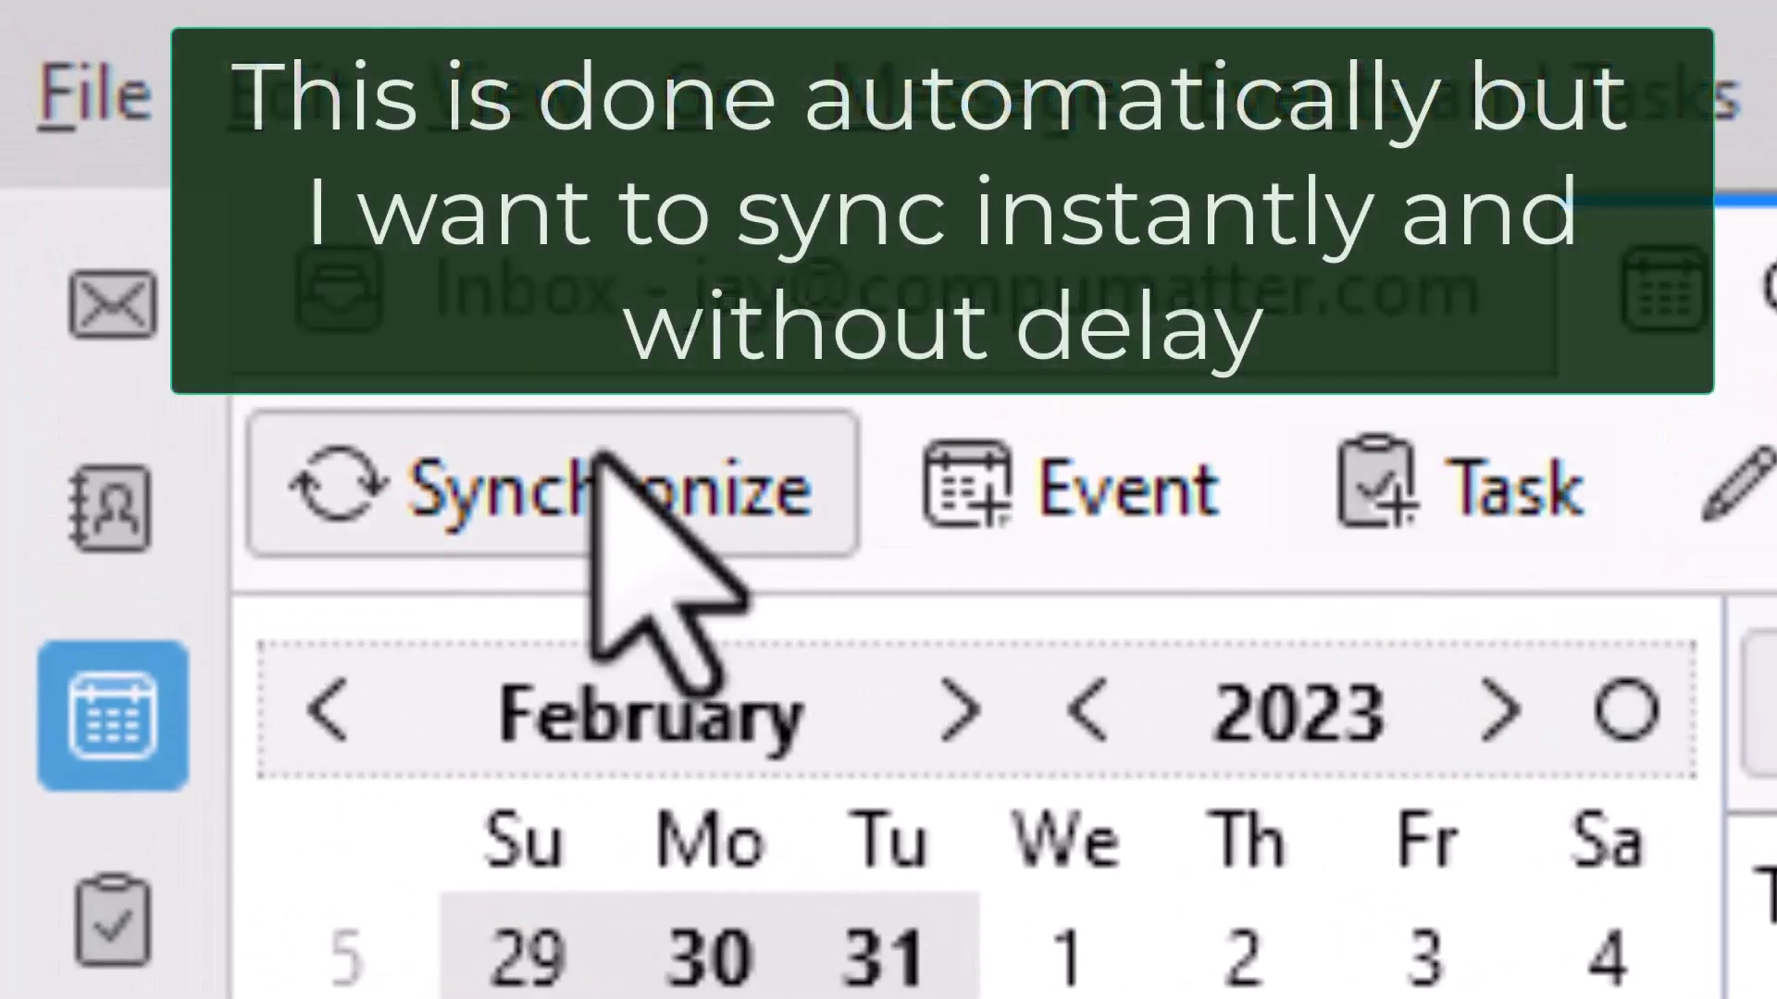
click(556, 488)
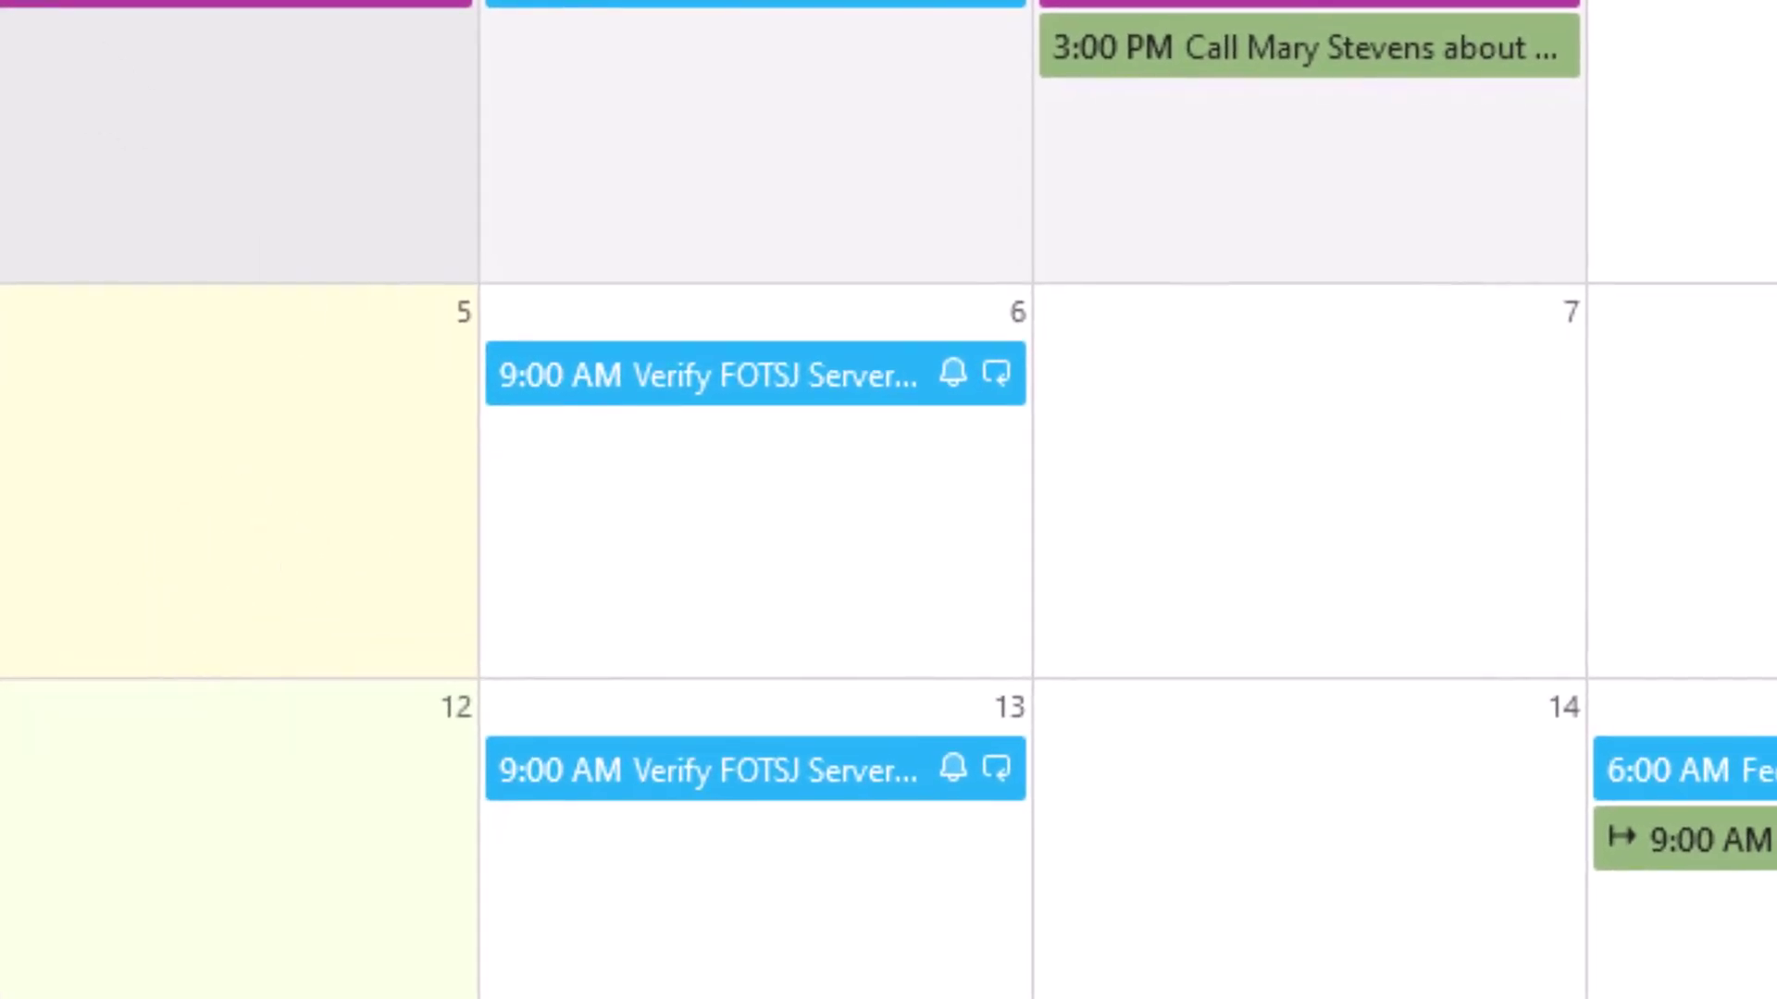
key(Return)
text(asdfasdfasdf)
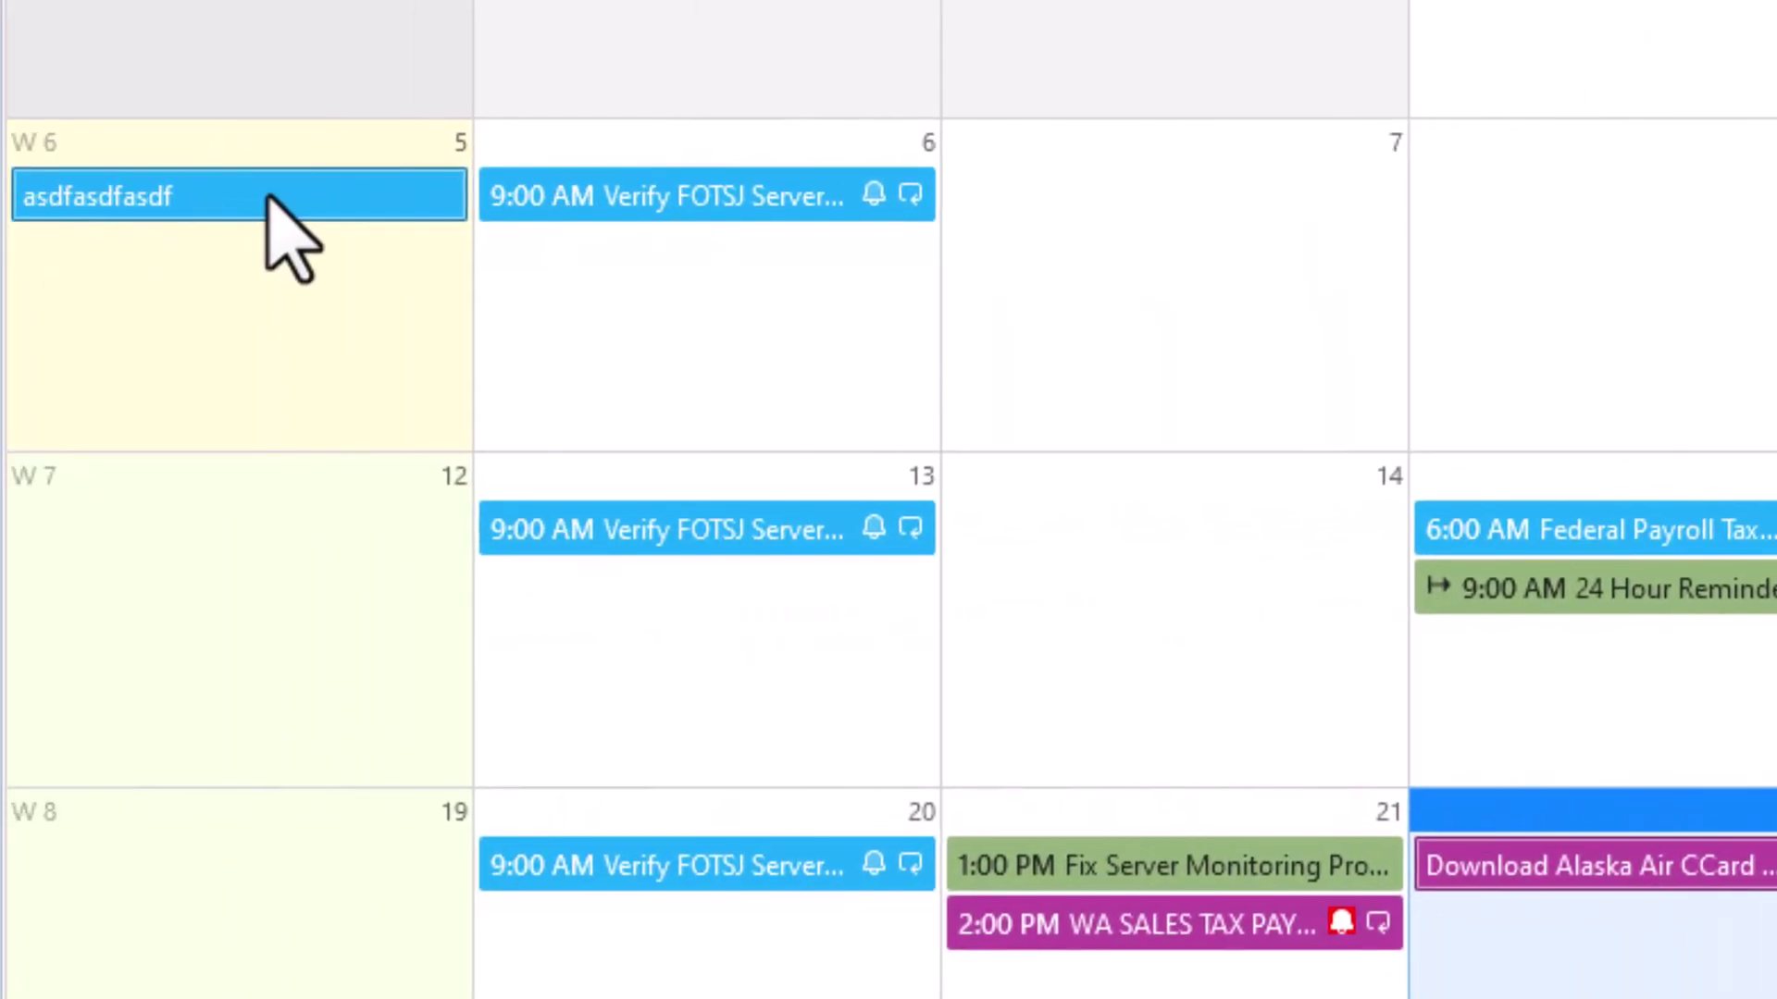
Delete the 'asdfasdfasdf' February 5 event and verify it is gone from Nextcloud Calendar
right_click(272, 205)
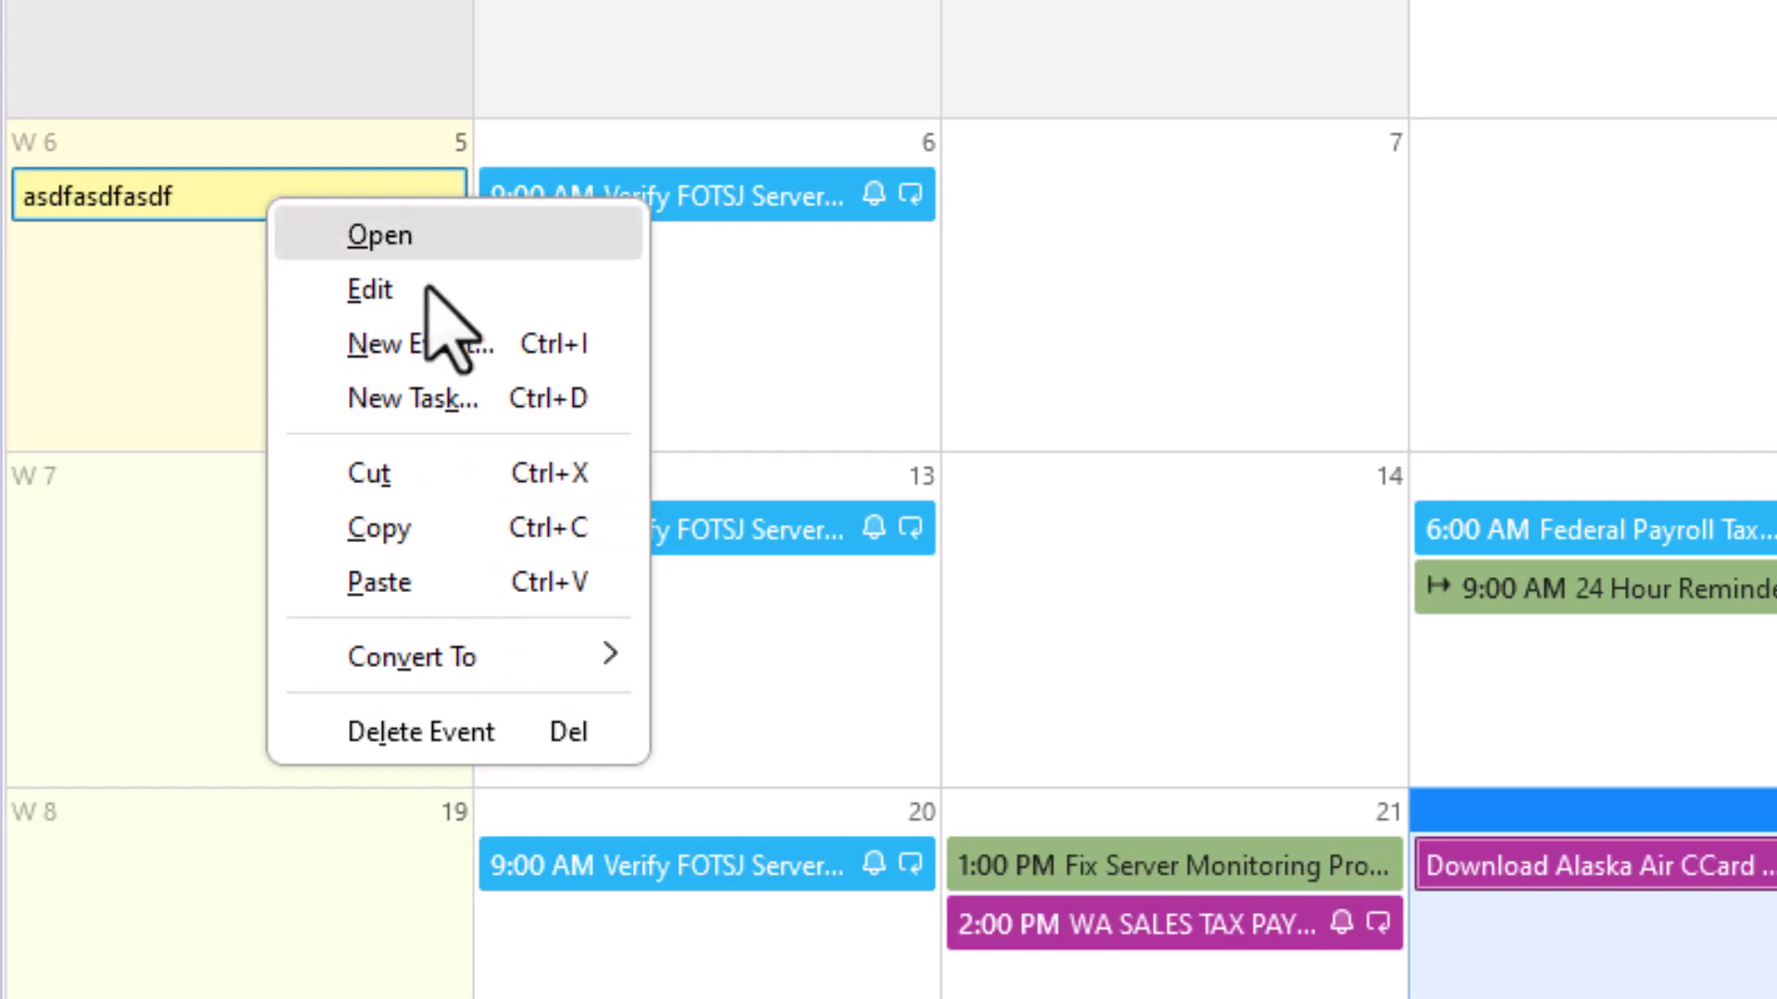
click(420, 732)
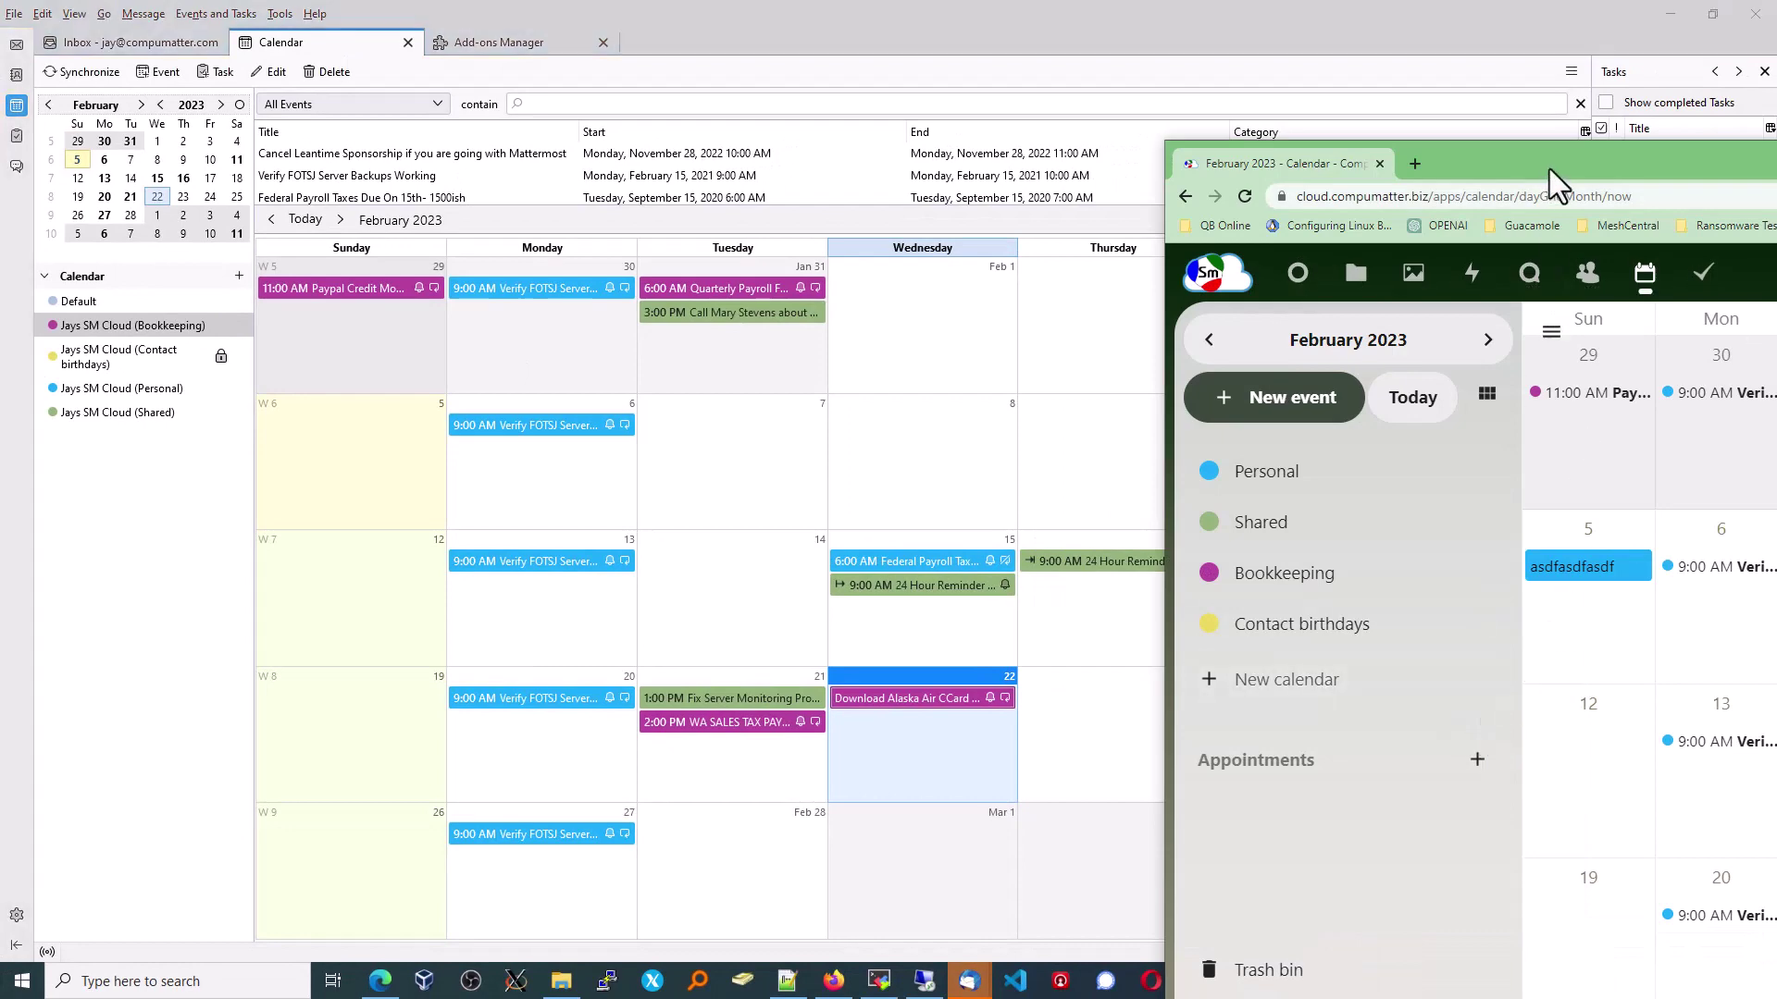
drag(1550, 169, 1363, 148)
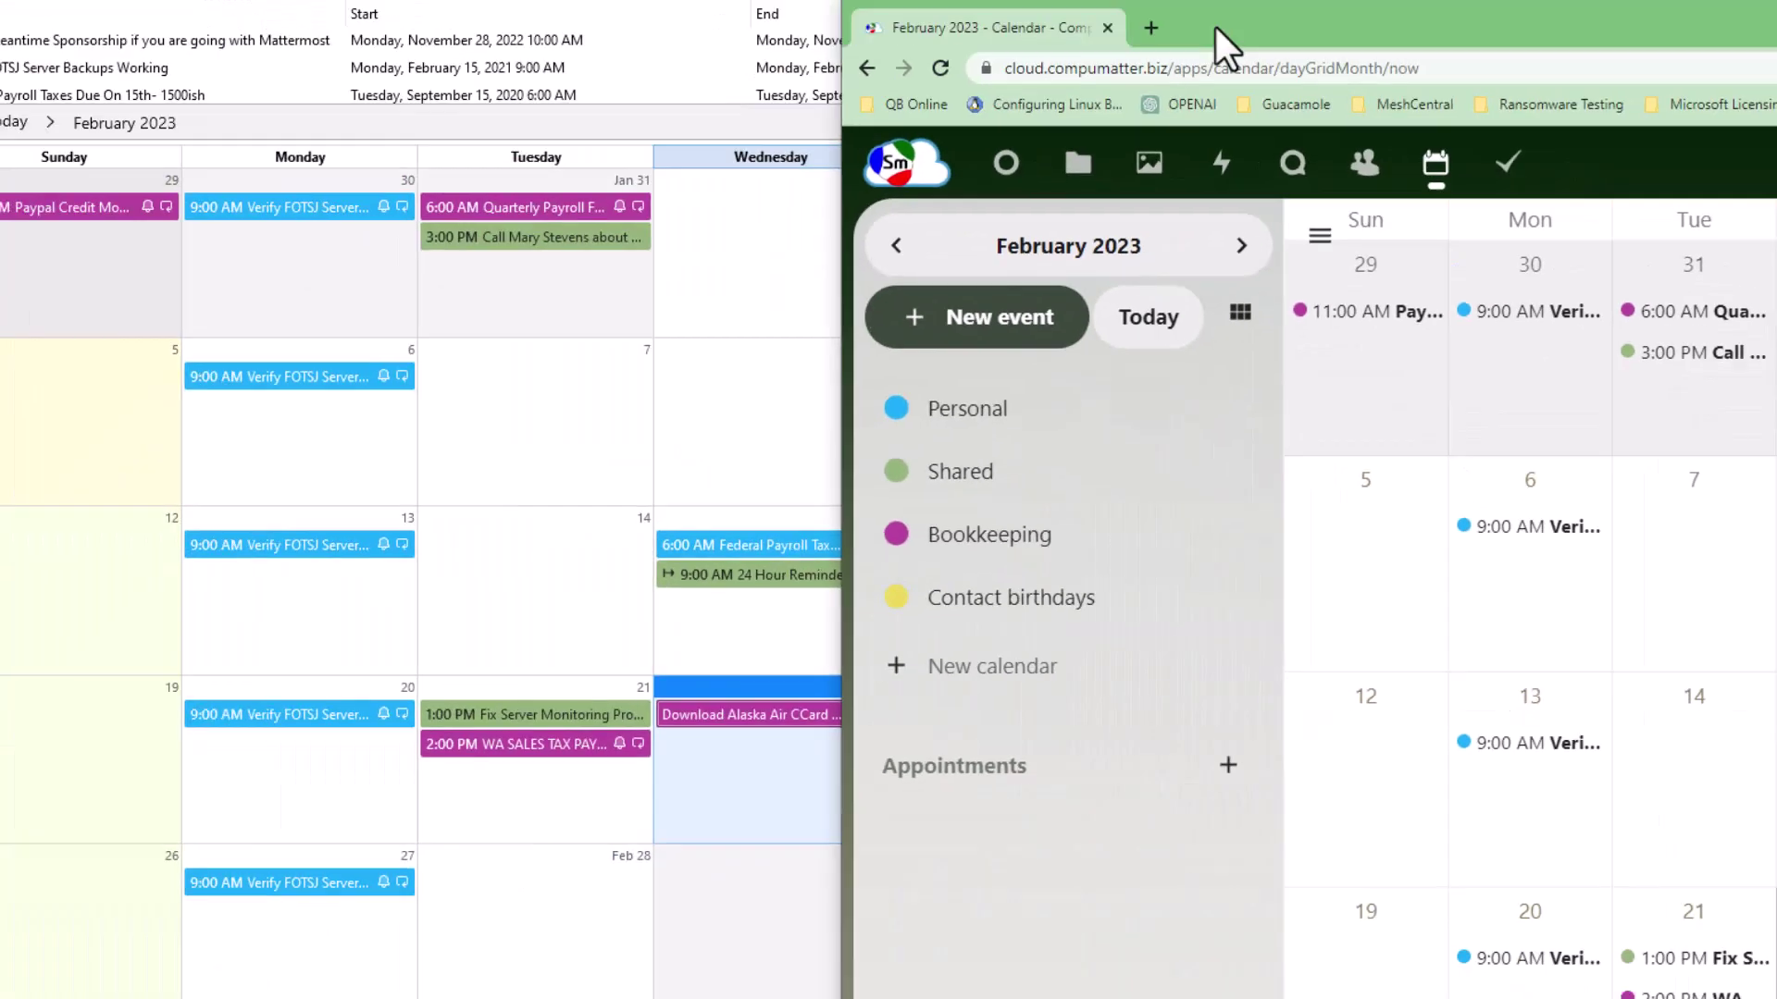
drag(1214, 27, 1735, 194)
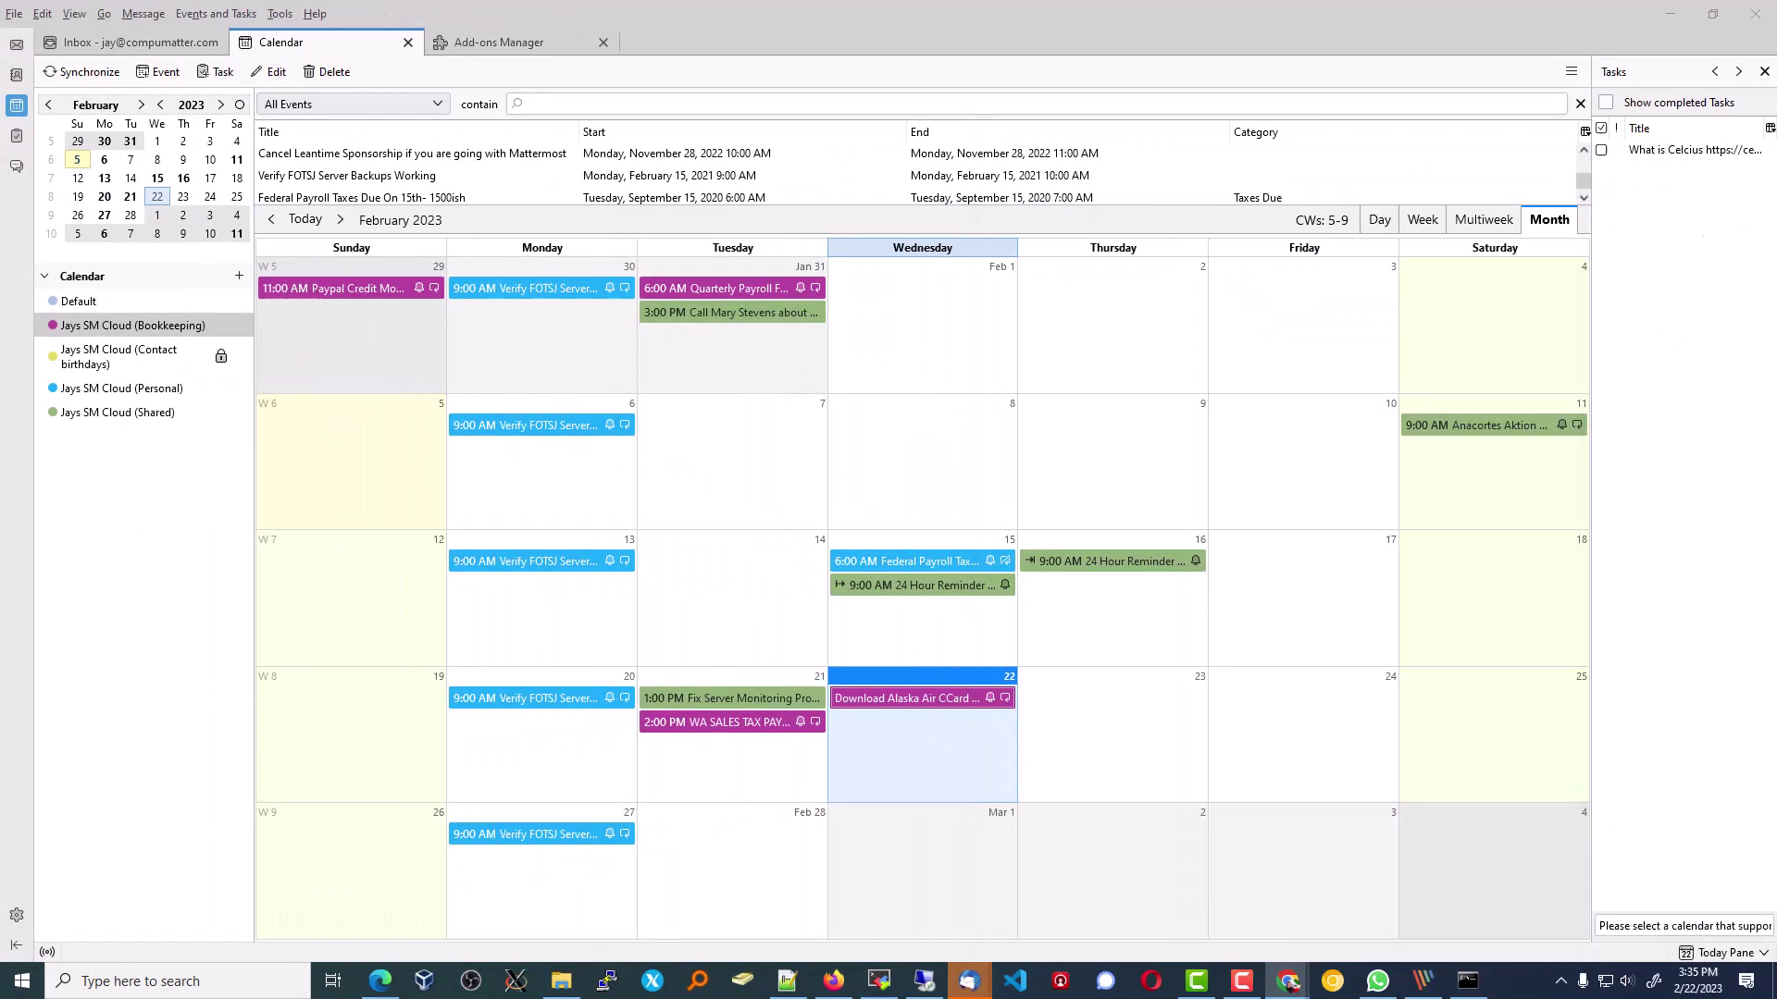